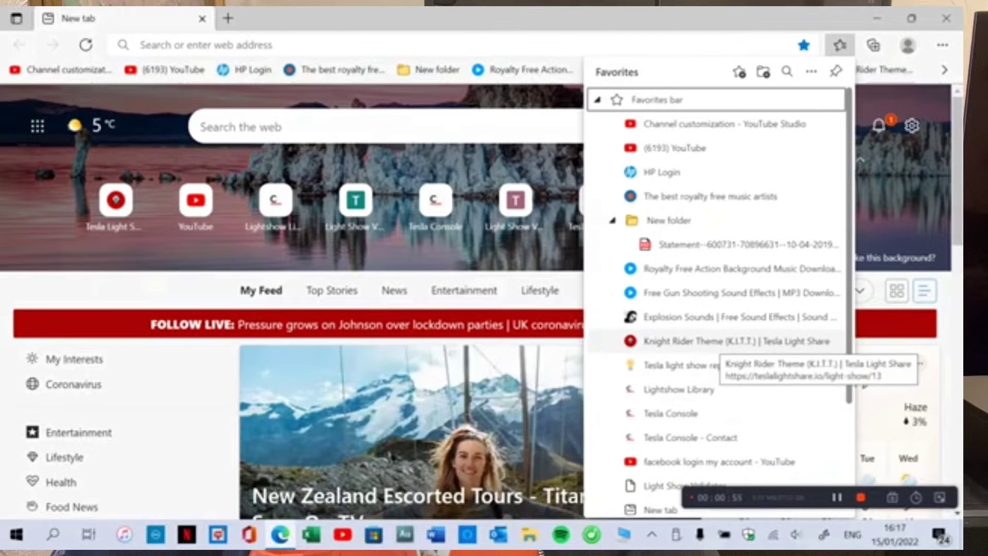
# Open the saved Knight Rider Theme (K.I.T.T.) favorite and go to the TeslaLightShare.io home page.
pyautogui.click(720, 341)
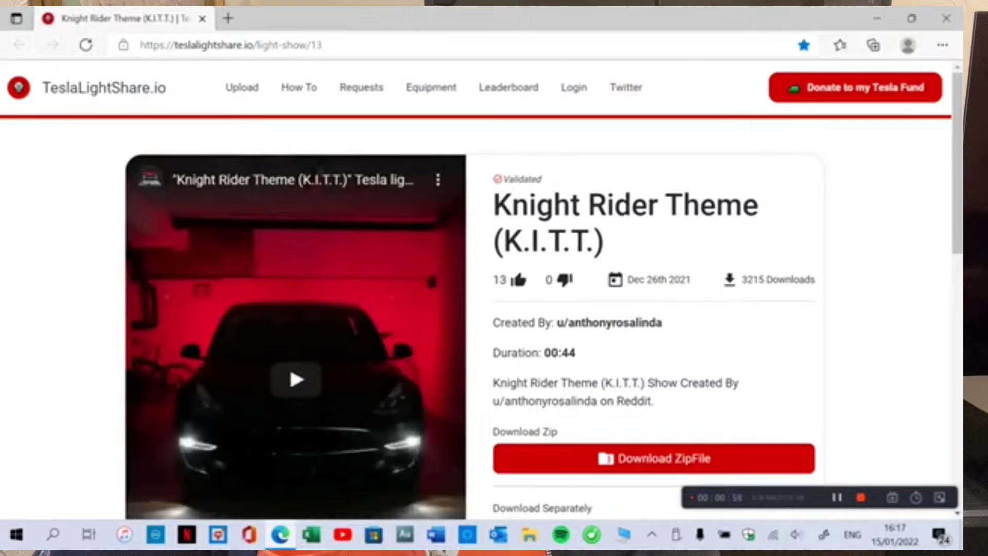
pyautogui.click(103, 88)
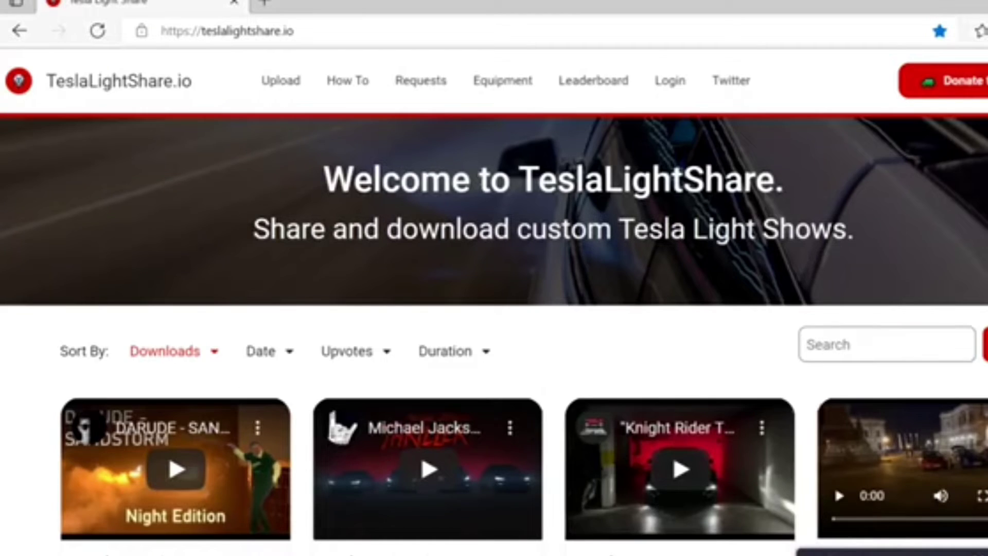
# Browse the list of custom Tesla light shows on the TeslaLightShare home page, sorted by downloads.
pyautogui.scroll(-20, 494, 293)
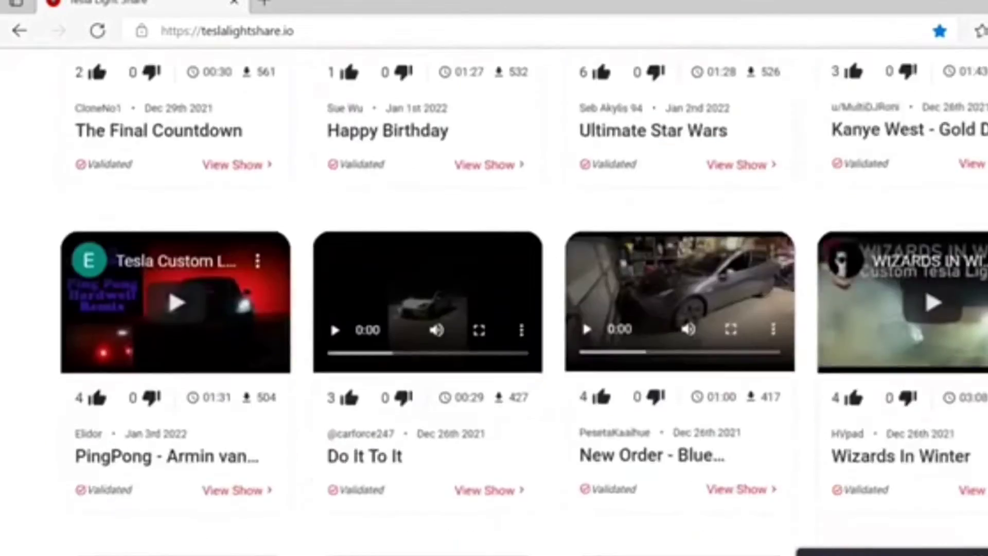
pyautogui.scroll(-20, 494, 293)
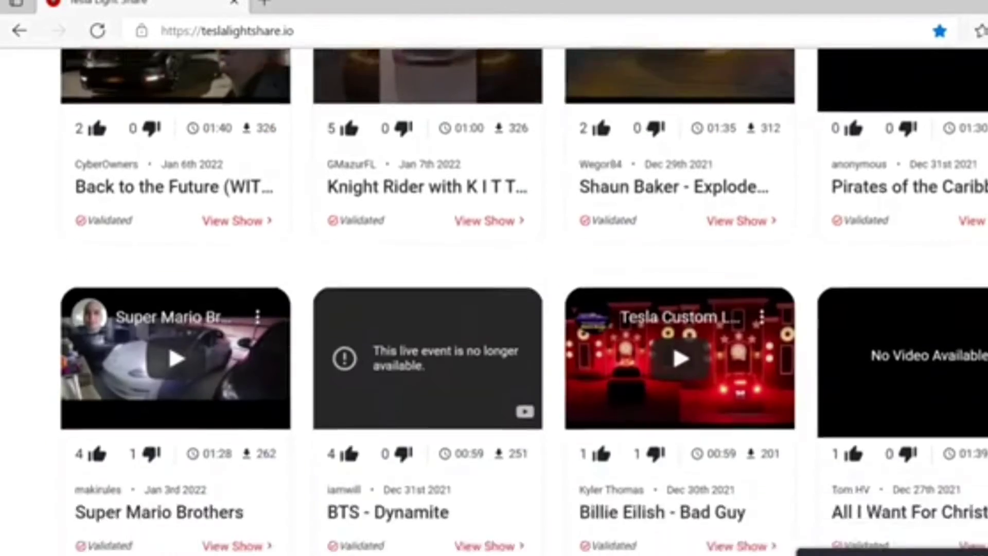
pyautogui.scroll(-20, 494, 293)
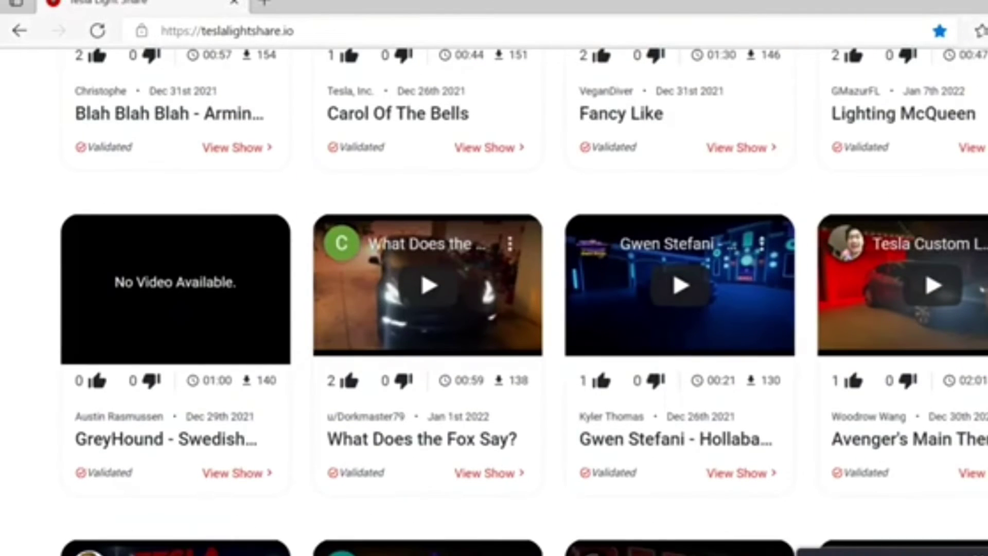
pyautogui.scroll(-20, 494, 293)
pyautogui.scroll(-18, 494, 293)
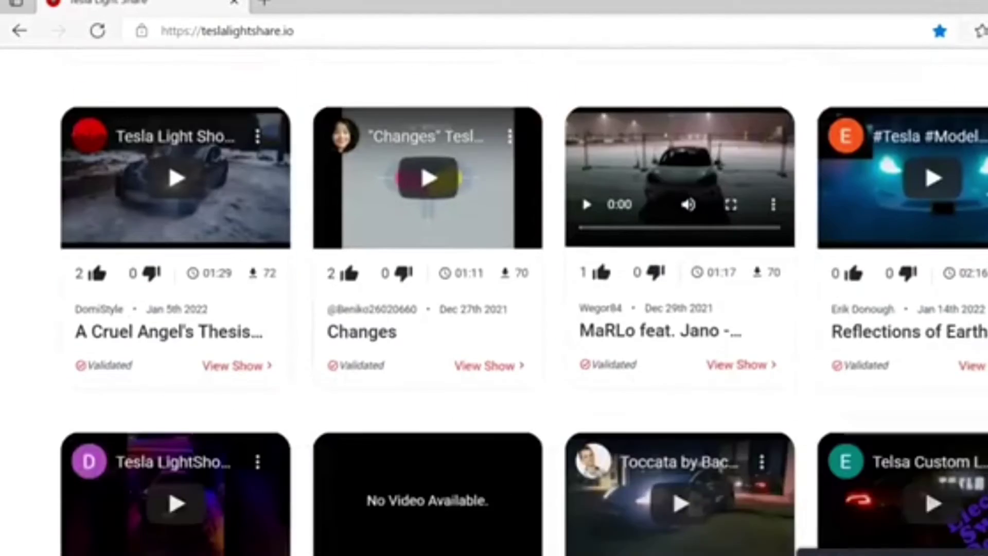
pyautogui.scroll(-10, 494, 293)
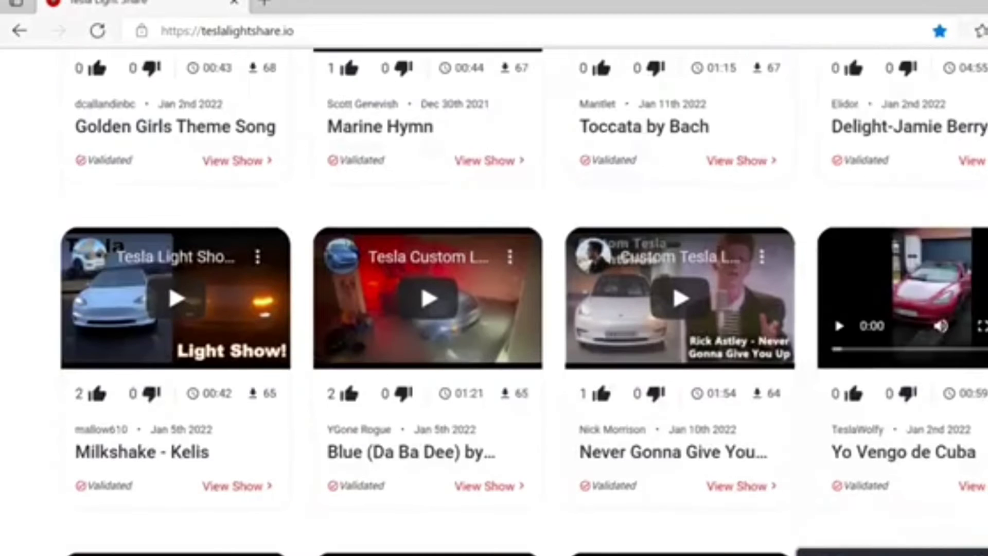
pyautogui.scroll(-4, 494, 293)
pyautogui.scroll(-13, 494, 293)
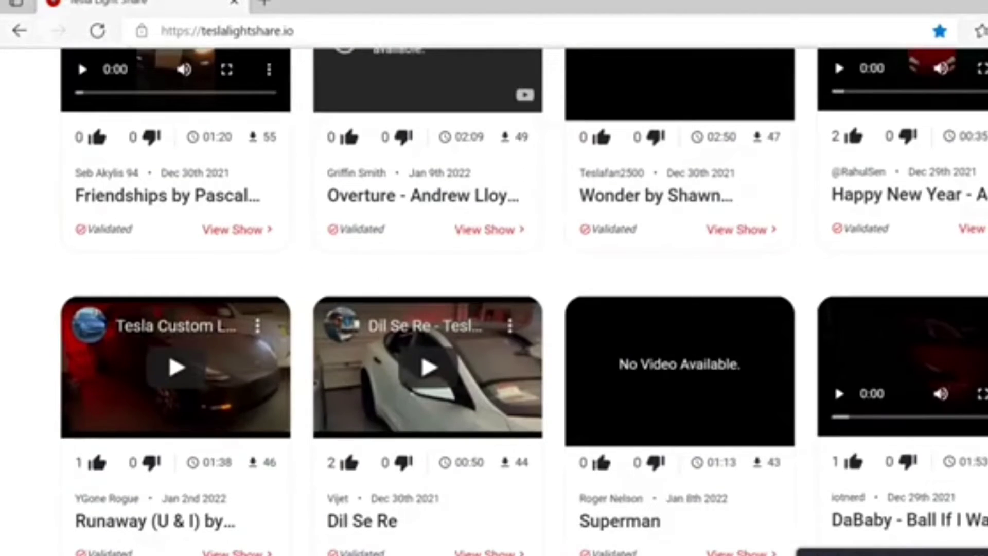
pyautogui.scroll(-14, 494, 293)
pyautogui.scroll(-19, 494, 293)
pyautogui.scroll(5, 494, 293)
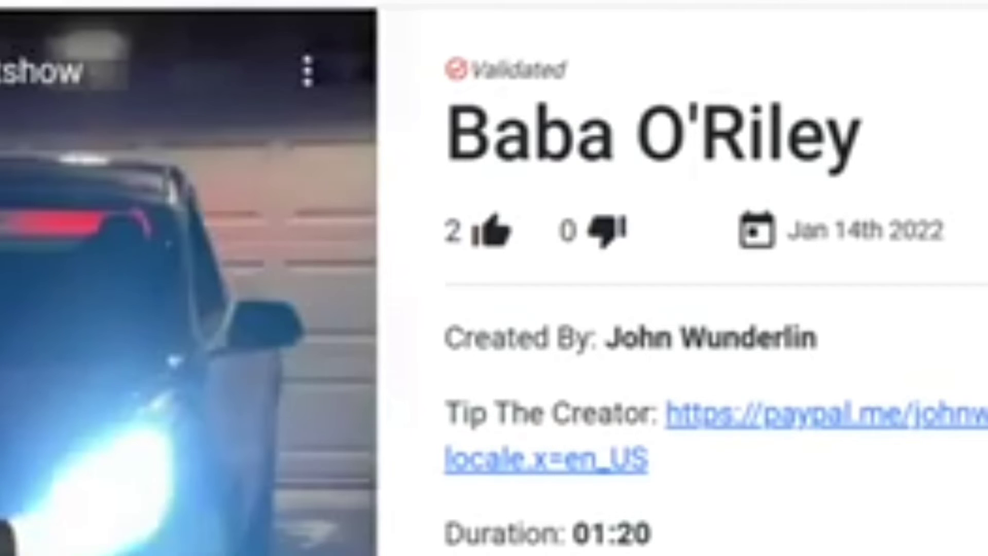
# Copy the show title Baba O'Riley, and open the 9 Light Show Clips folder on the Elements (E:) drive in File Explorer.
pyautogui.moveTo(445, 133); pyautogui.dragTo(862, 133)
pyautogui.hotkey('ctrl', 'c')
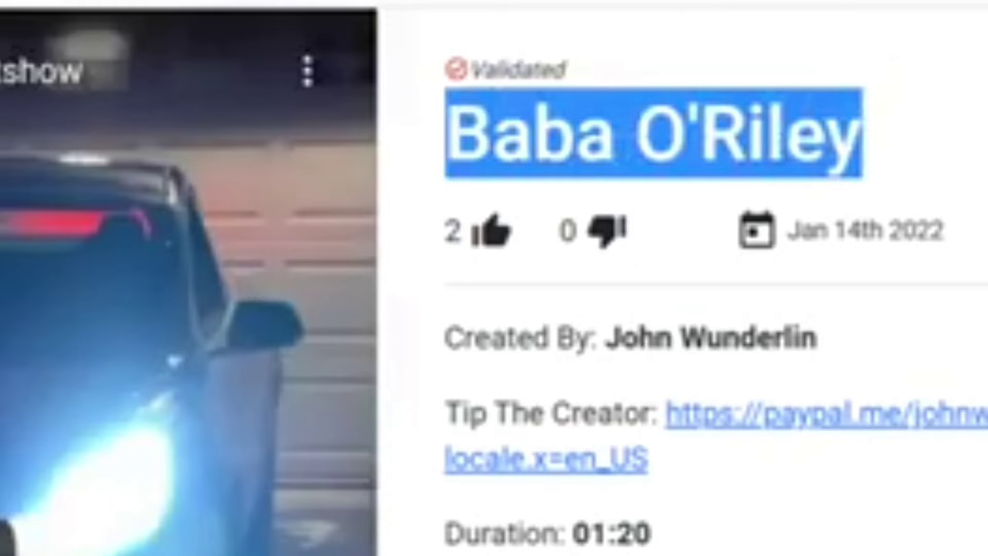
pyautogui.press('super+e')
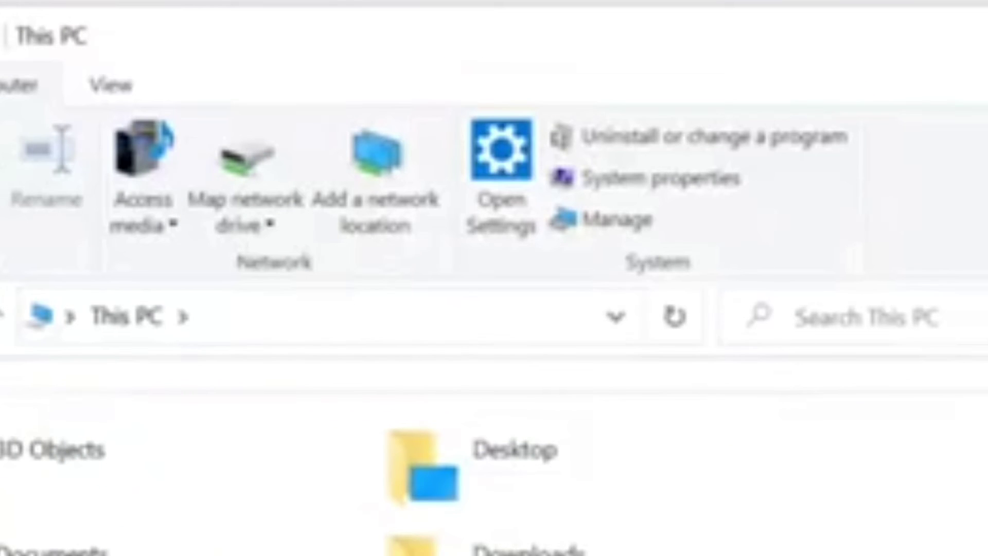
pyautogui.scroll(-5, 494, 447)
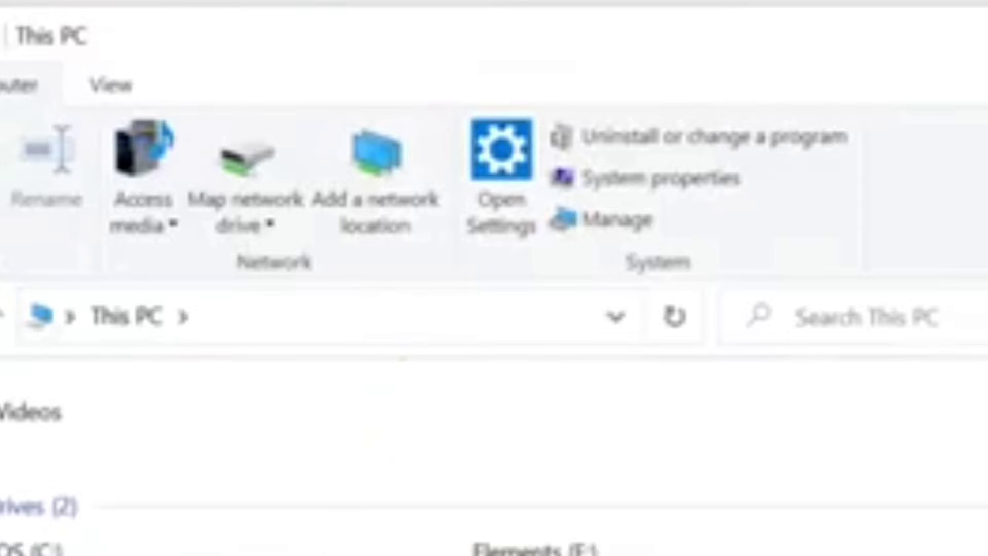
pyautogui.doubleClick(535, 546)
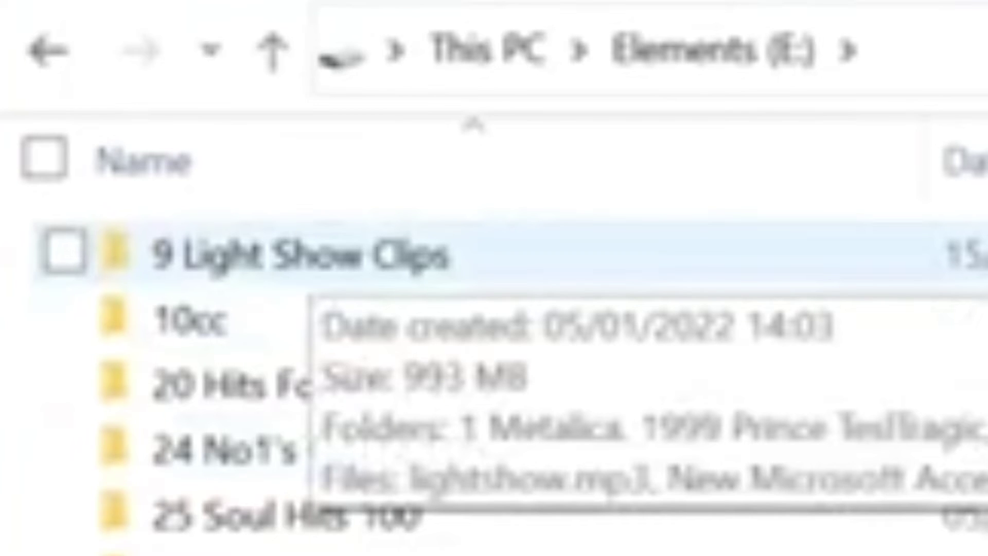
pyautogui.click(307, 254)
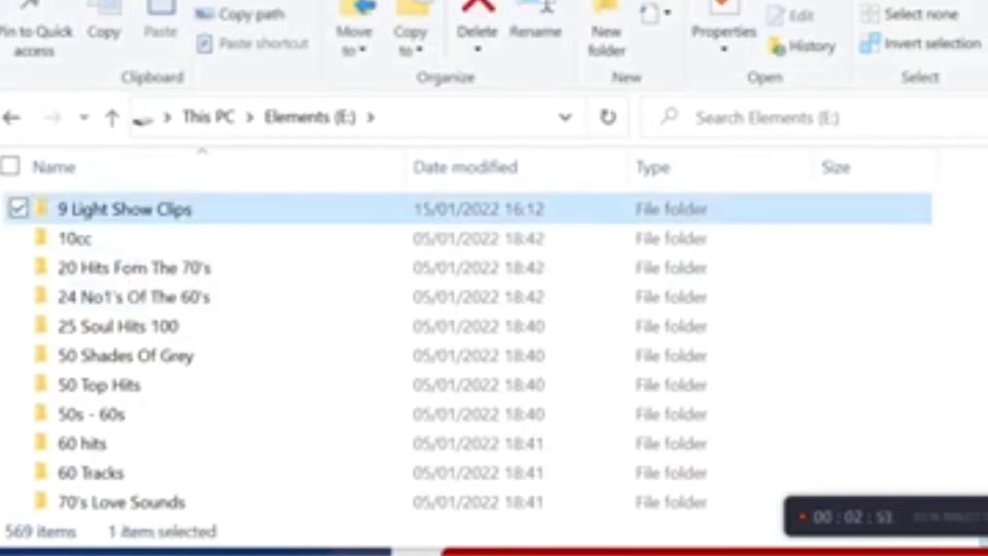
pyautogui.press('Return')
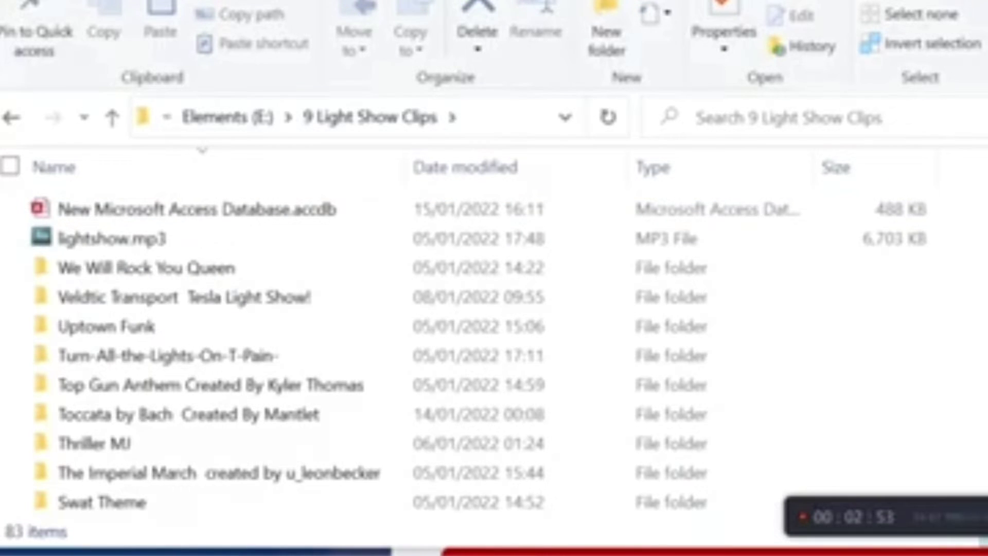
# Create a new folder in 9 Light Show Clips and name it with the copied title, Baba O'Riley.
pyautogui.scroll(-5, 751, 205)
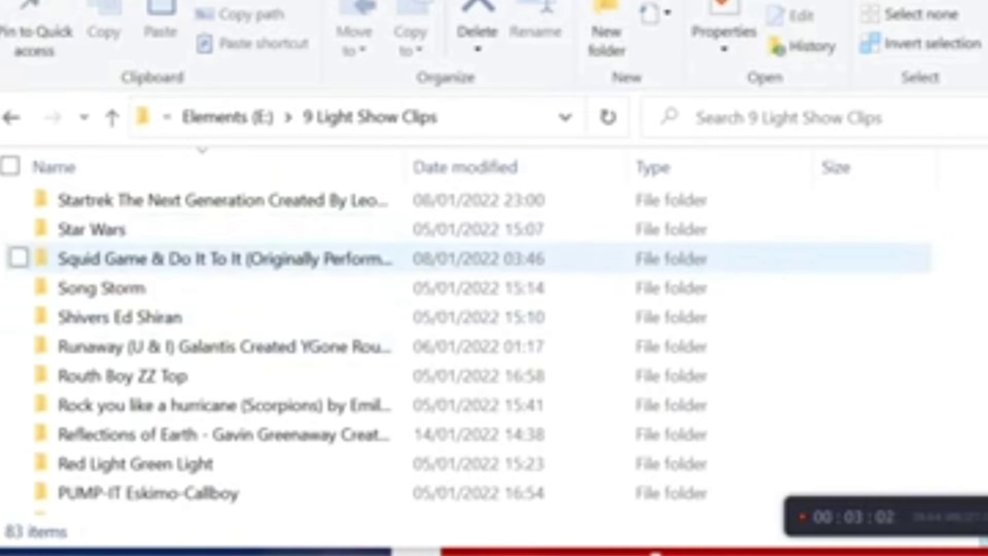
pyautogui.rightClick(495, 264)
pyautogui.moveTo(592, 206)
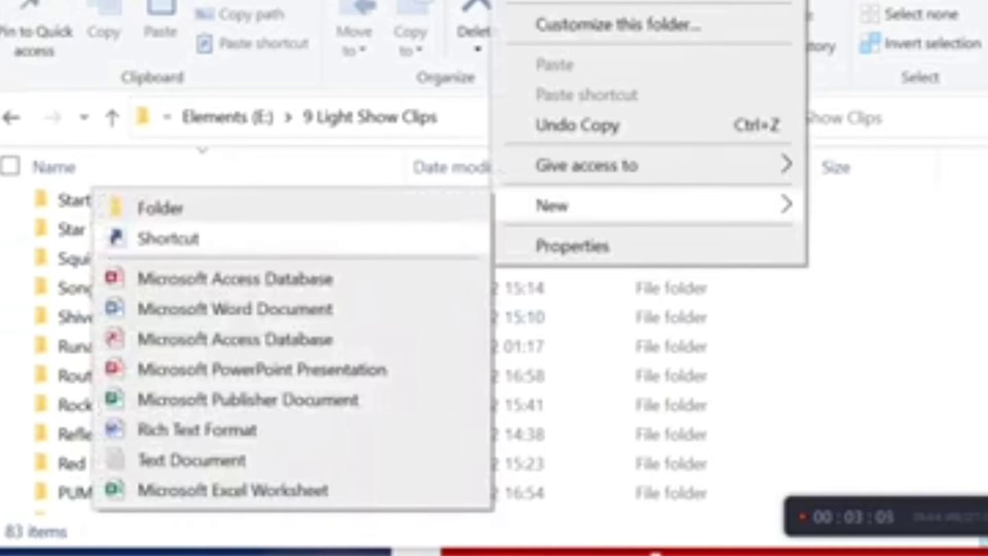
pyautogui.click(160, 208)
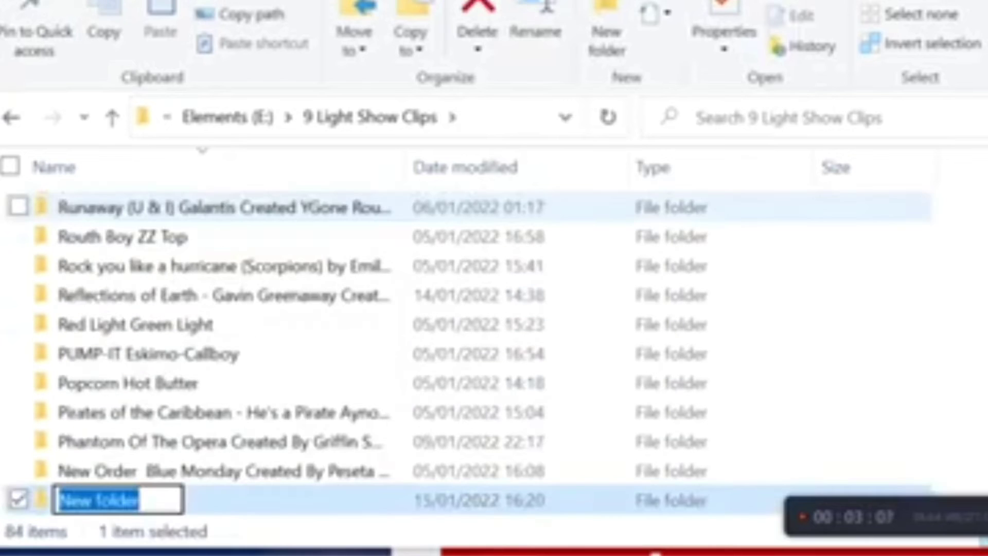
pyautogui.hotkey('ctrl', 'v')
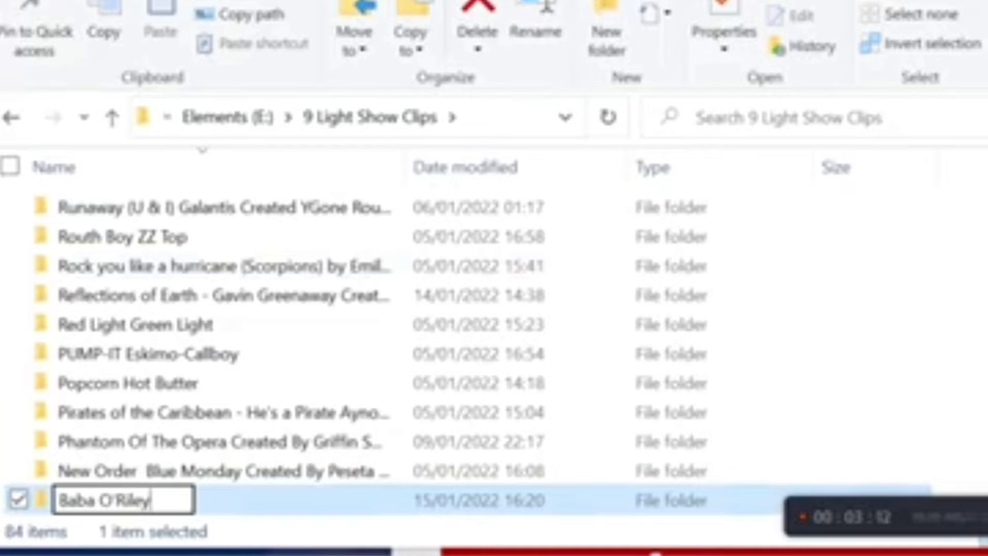
pyautogui.press('Return')
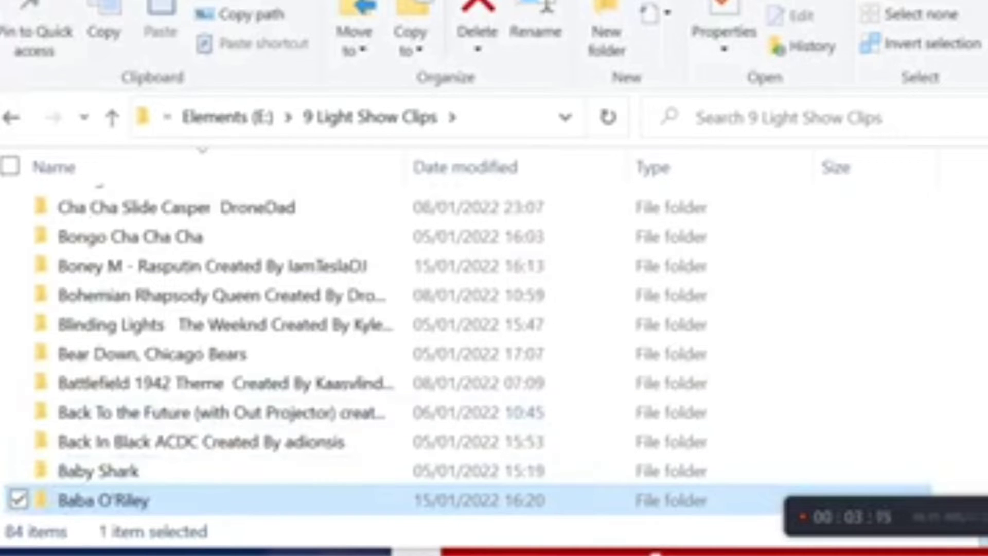
# Switch back to the Baba O'Riley show page in the browser and copy the full Created By line with the creator's name.
pyautogui.hotkey('alt', 'Tab')
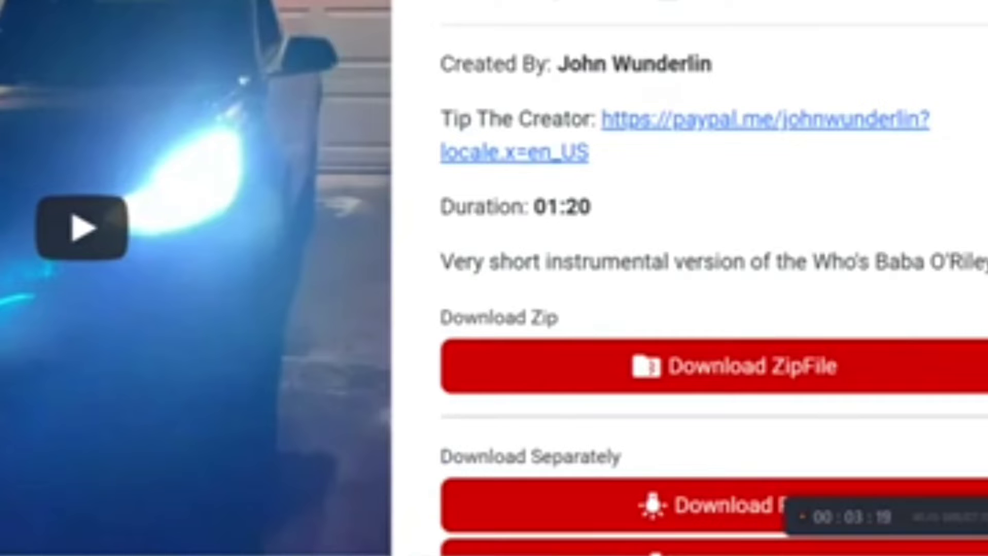
pyautogui.moveTo(442, 64); pyautogui.dragTo(630, 64)
pyautogui.click(630, 64)
pyautogui.moveTo(712, 63); pyautogui.dragTo(442, 64)
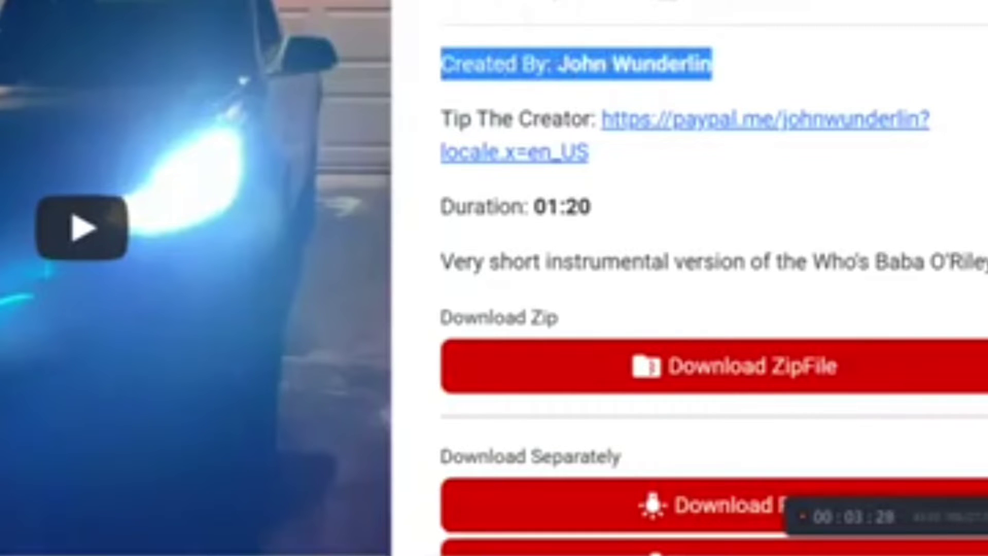
# In File Explorer, append the copied Created By text with the creator's name to the Baba O'Riley folder name, and open the folder.
pyautogui.hotkey('alt', 'Tab')
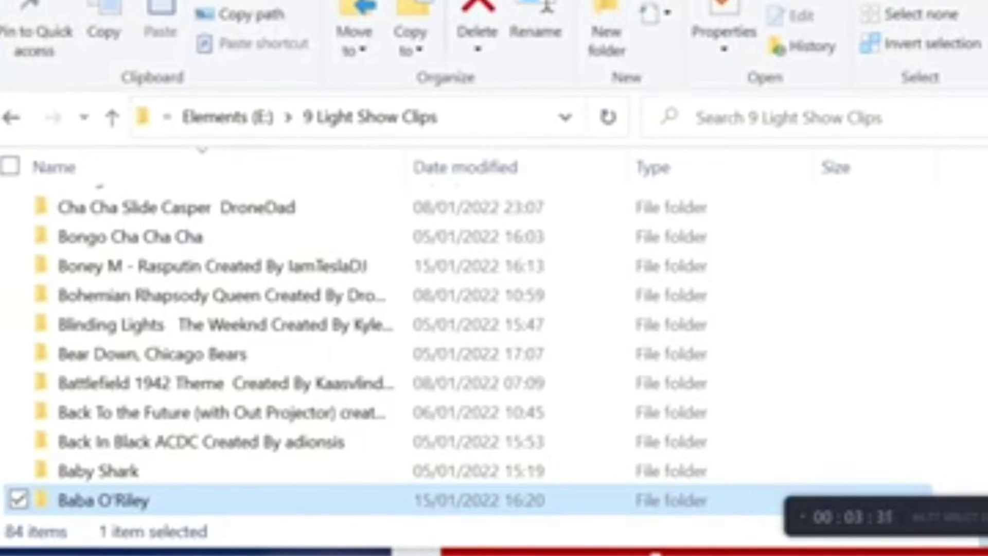
pyautogui.rightClick(154, 495)
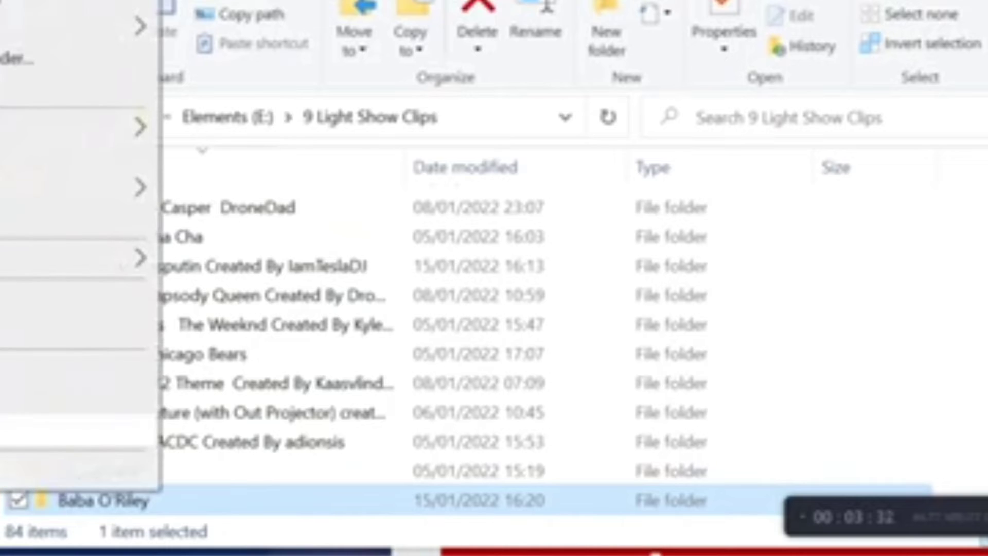
pyautogui.click(102, 430)
pyautogui.click(150, 500)
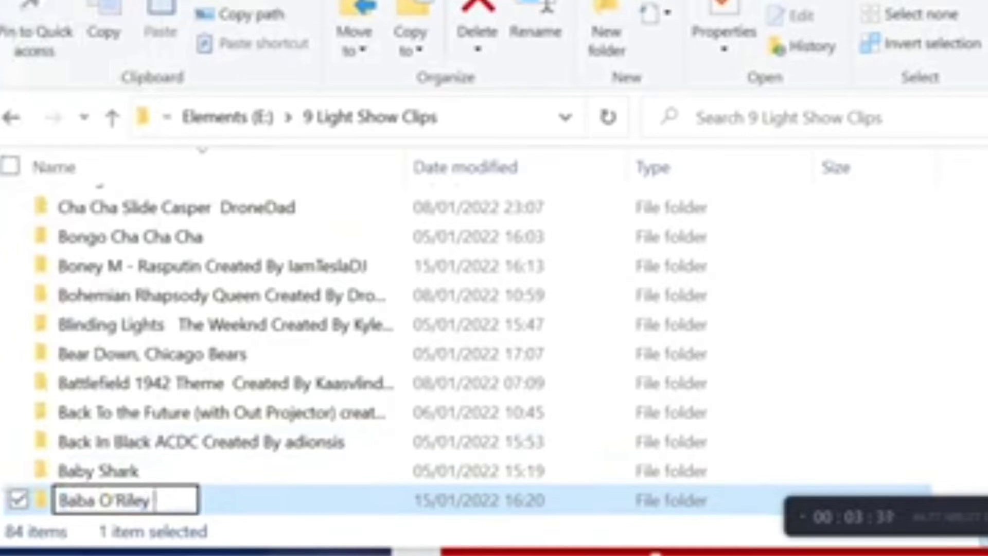
pyautogui.write('Created By John Wunderlin')
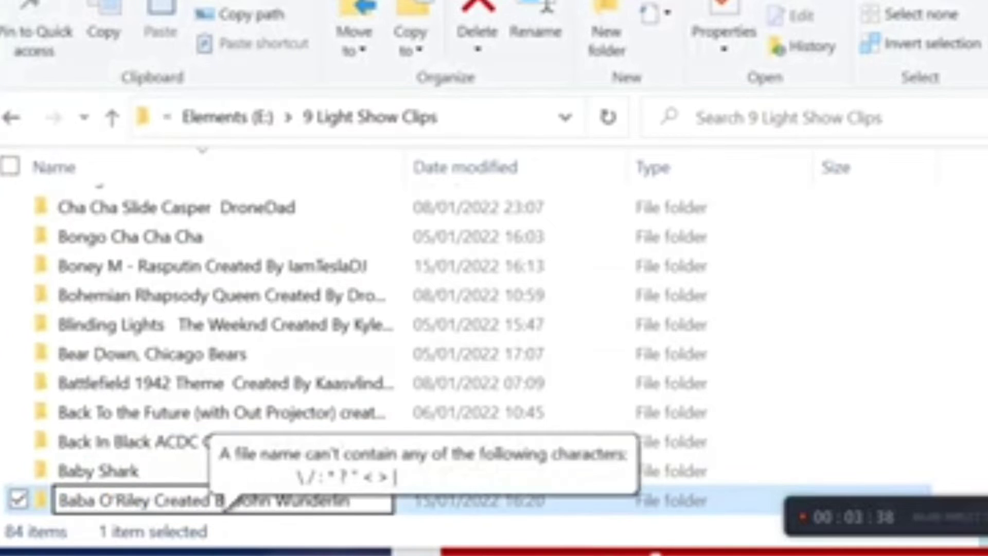
pyautogui.press('Return')
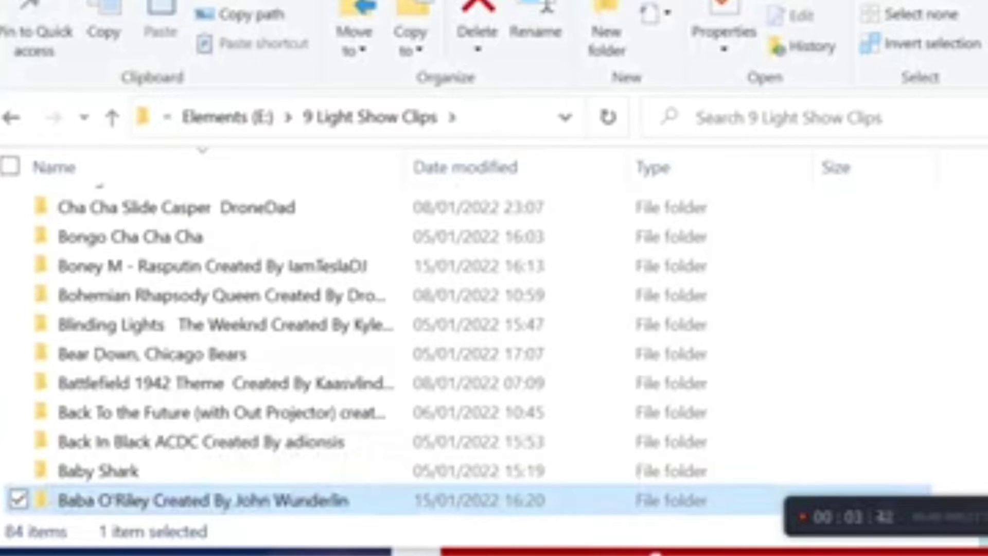
pyautogui.press('Return')
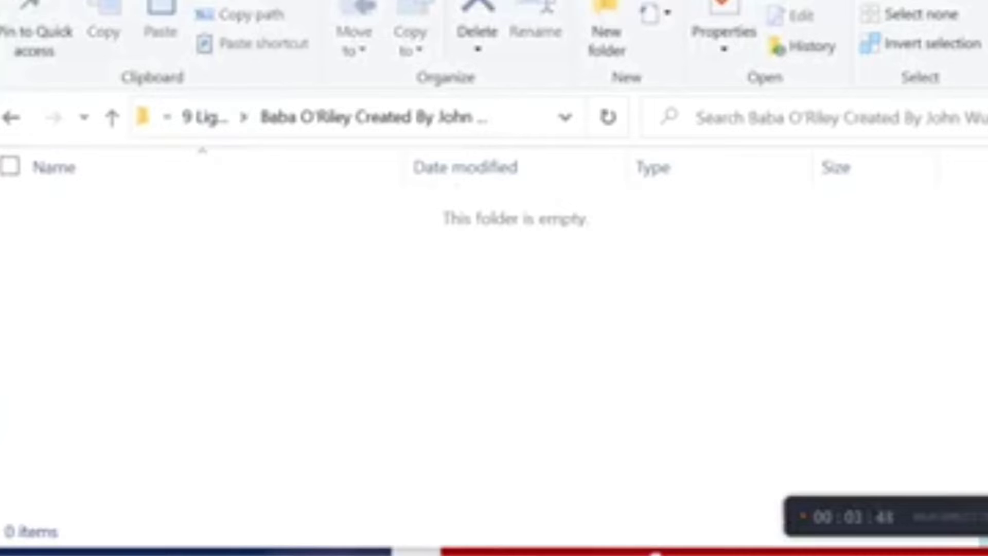
# Download the show's zip file from its browser page and place baba-o039riley.zip in the new Baba O'Riley folder.
pyautogui.hotkey('alt', 'Tab')
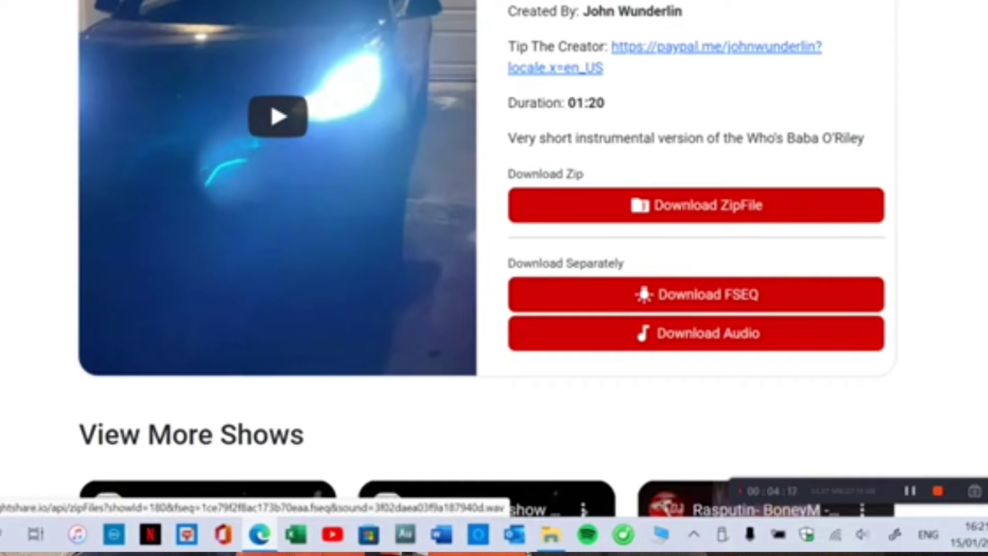
pyautogui.click(695, 205)
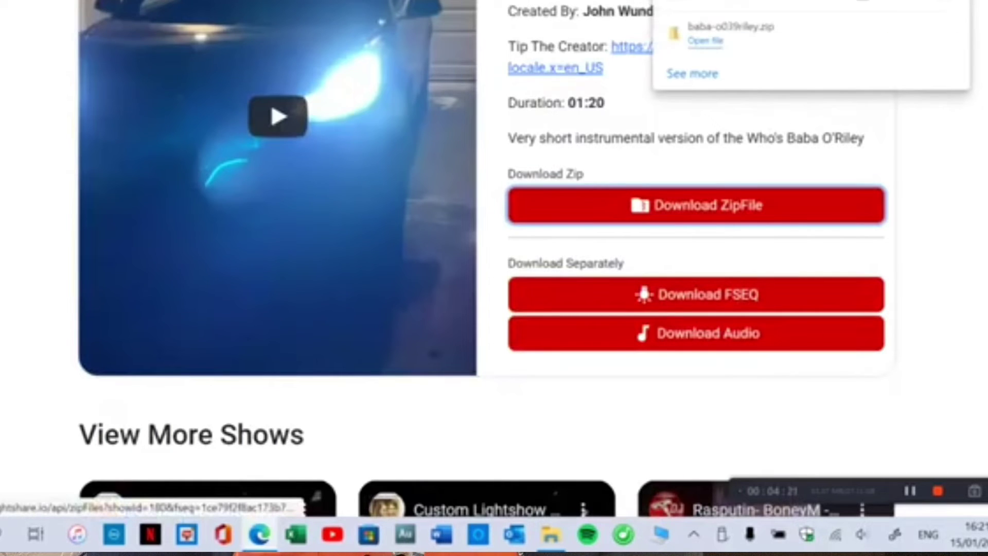
pyautogui.moveTo(731, 31); pyautogui.dragTo(571, 482)
pyautogui.moveTo(549, 536); pyautogui.dragTo(526, 382)
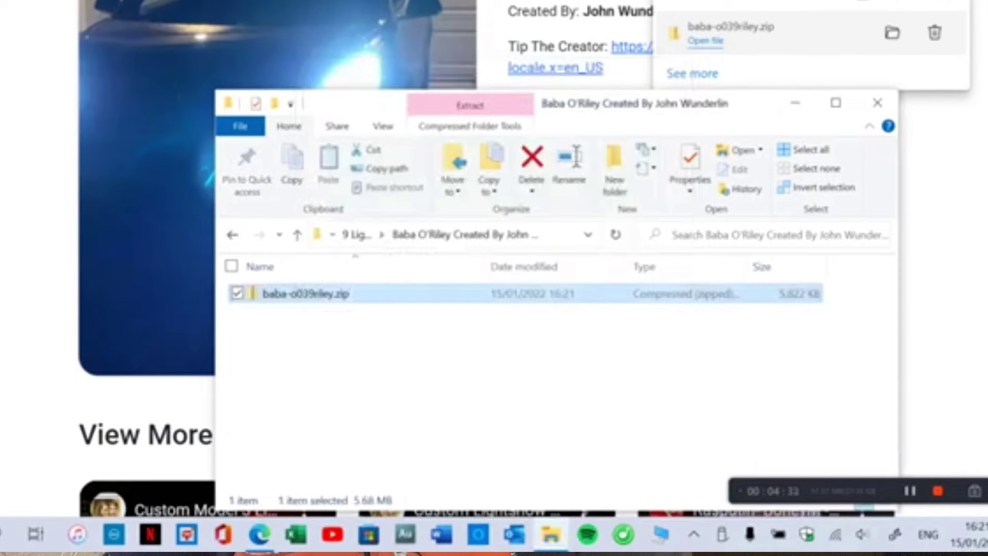
# Extract baba-o039riley.zip directly into its current folder using 7-Zip, and clear the file selection.
pyautogui.rightClick(390, 291)
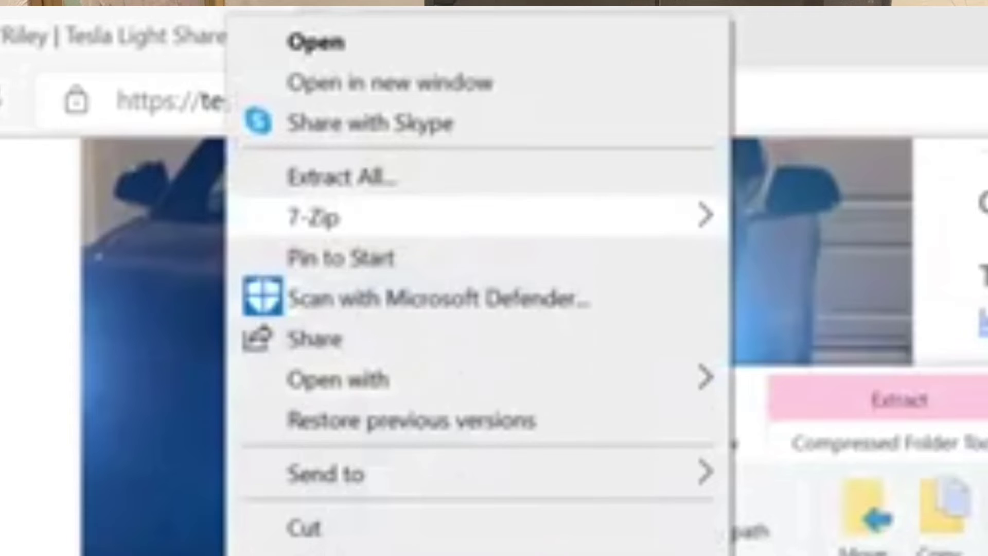
pyautogui.moveTo(463, 216)
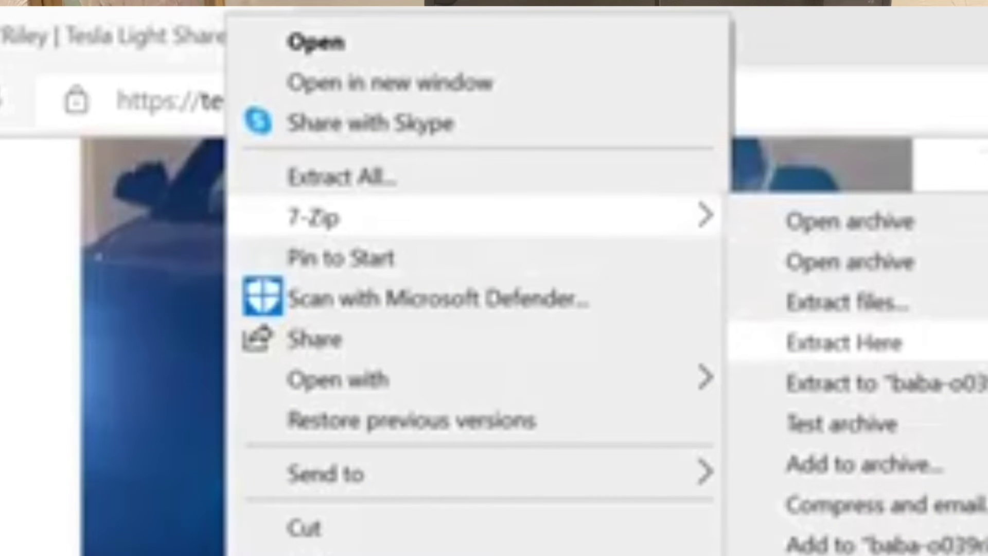
pyautogui.click(843, 342)
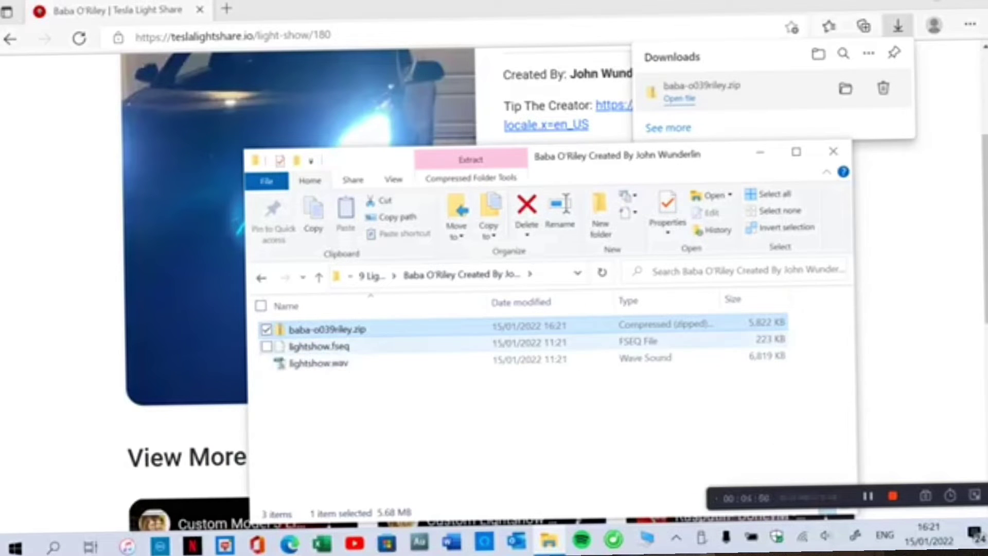
pyautogui.click(297, 393)
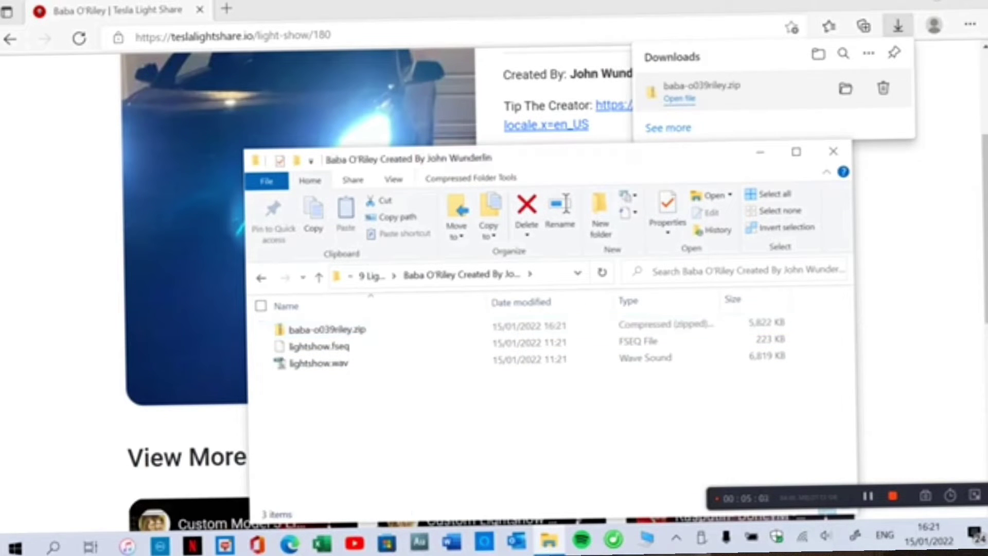
# Create a new folder named LightShow alongside the extracted files in the Baba O'Riley folder.
pyautogui.rightClick(298, 394)
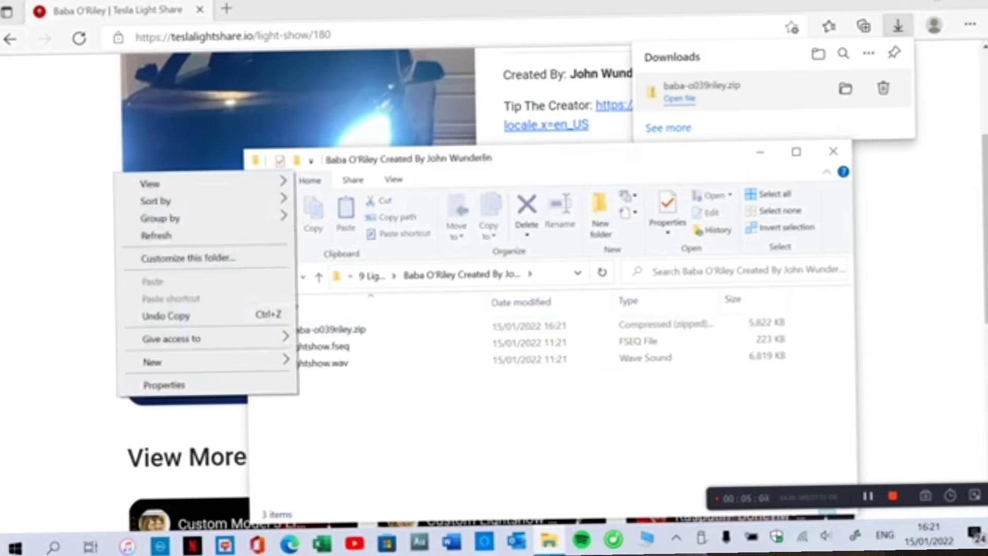
pyautogui.moveTo(286, 362)
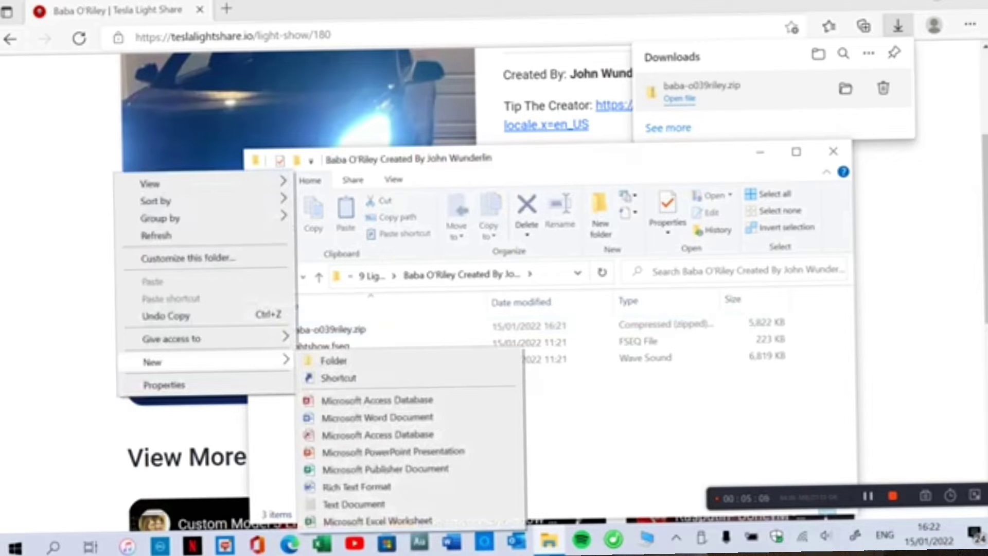
pyautogui.click(333, 360)
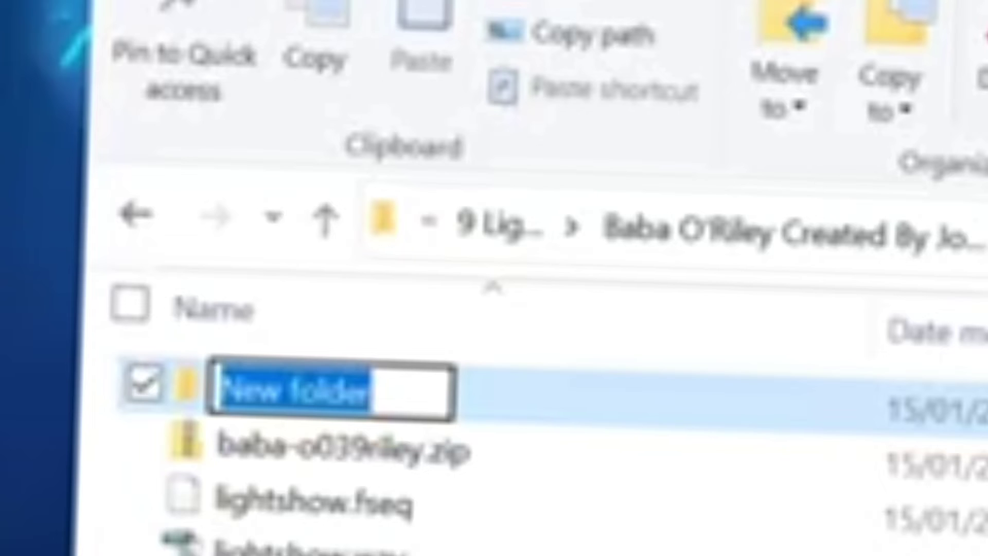
pyautogui.write('Light')
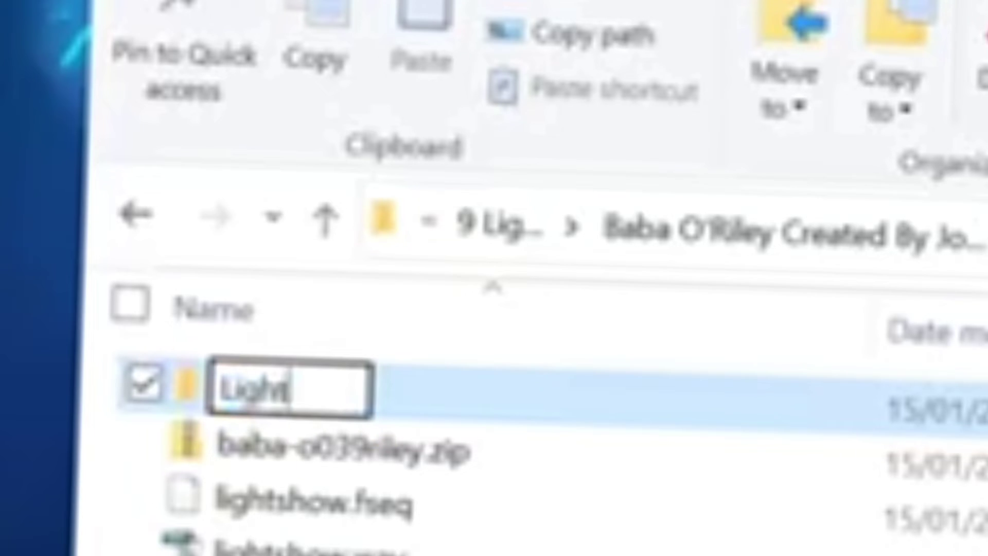
pyautogui.write('S')
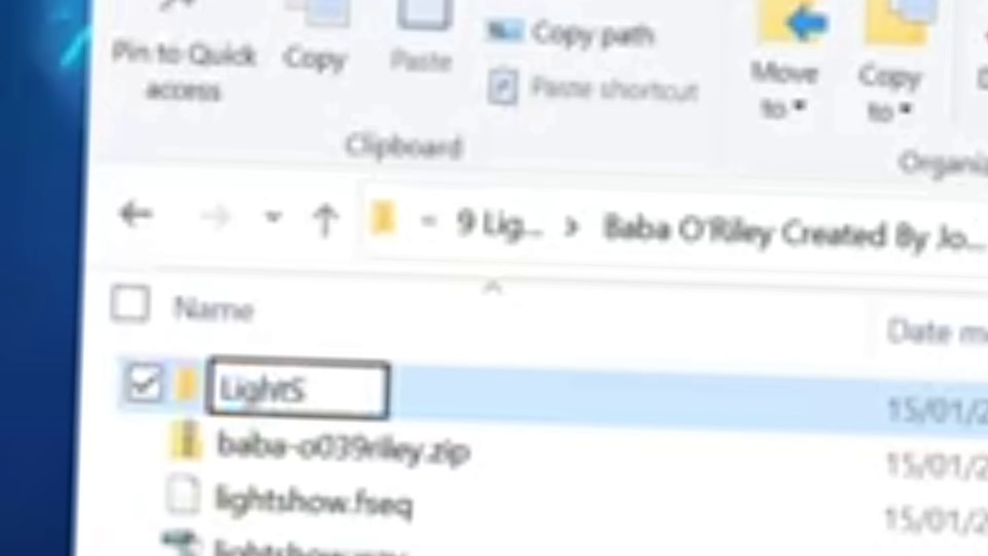
pyautogui.write('how')
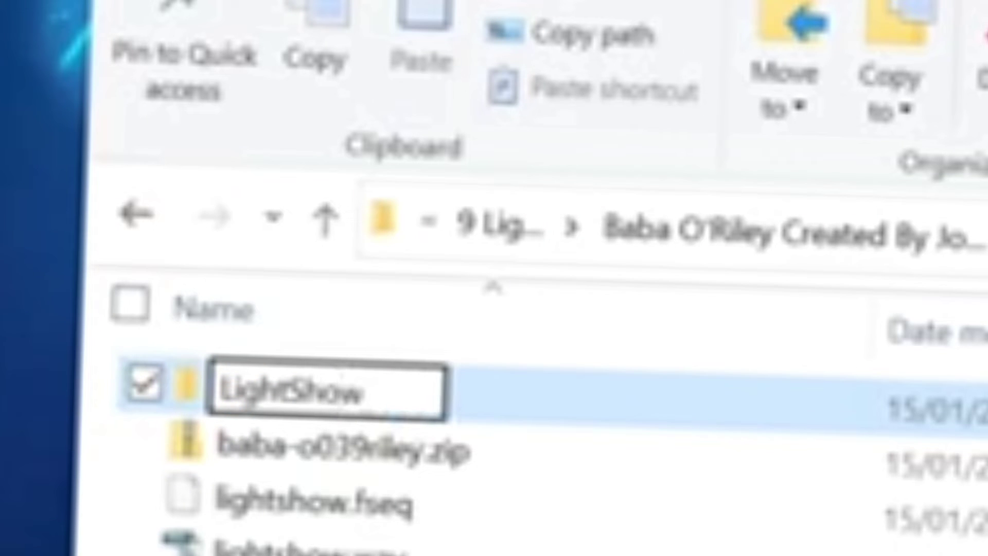
pyautogui.press('Return')
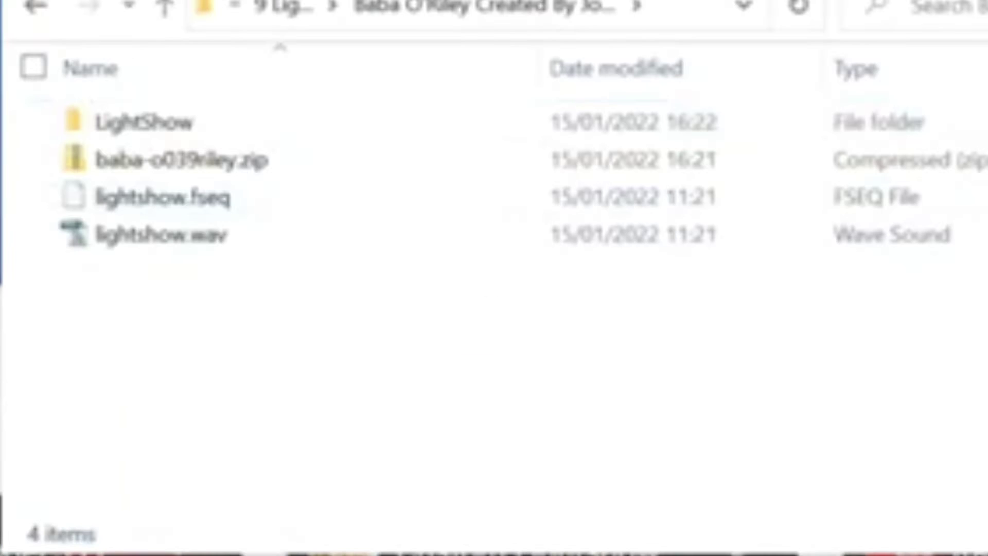
# Select lightshow.wav and lightshow.fseq together and move both files into the LightShow folder.
pyautogui.click(161, 234)
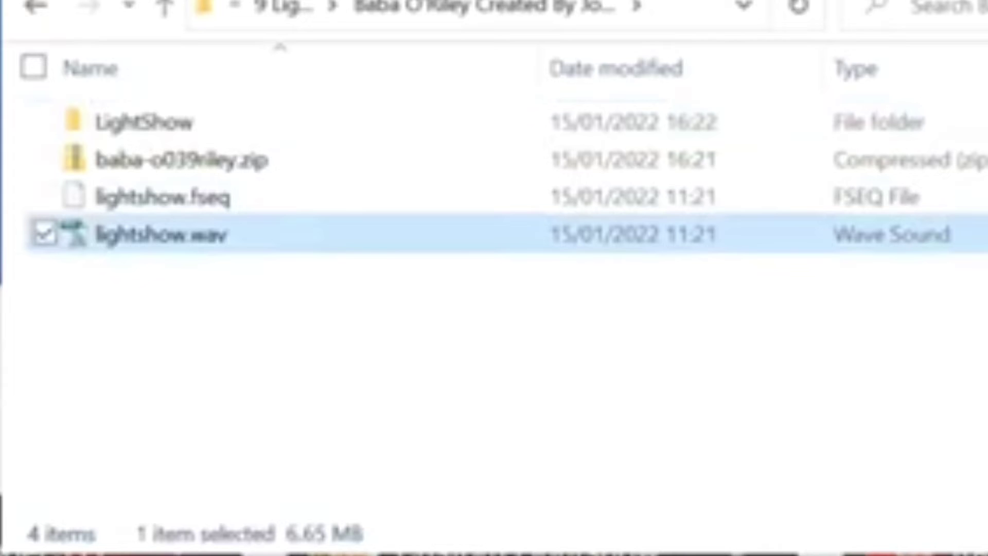
pyautogui.click(45, 196)
pyautogui.moveTo(154, 196); pyautogui.dragTo(198, 137)
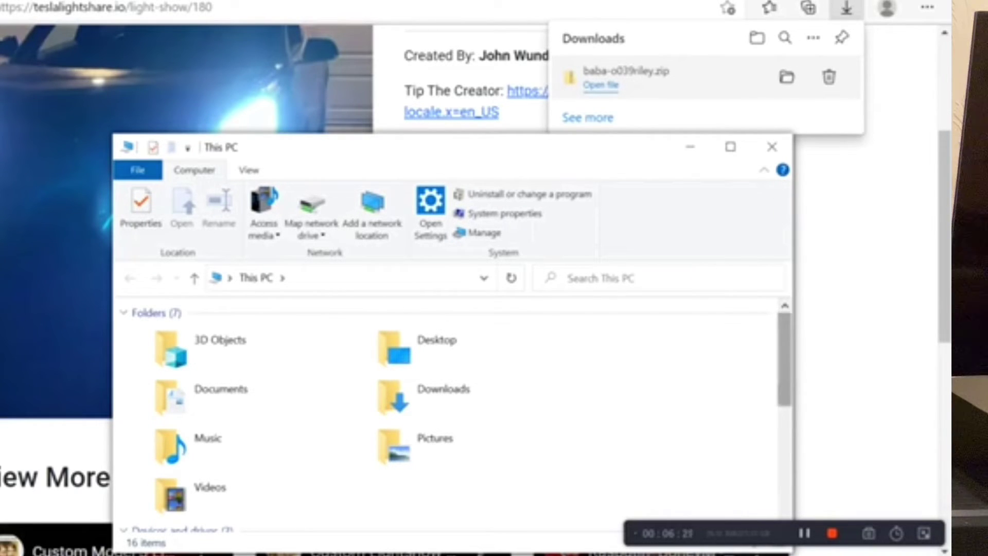
# In This PC, rename the USB Drive (D:) to Babe R.
pyautogui.moveTo(784, 359); pyautogui.dragTo(784, 440)
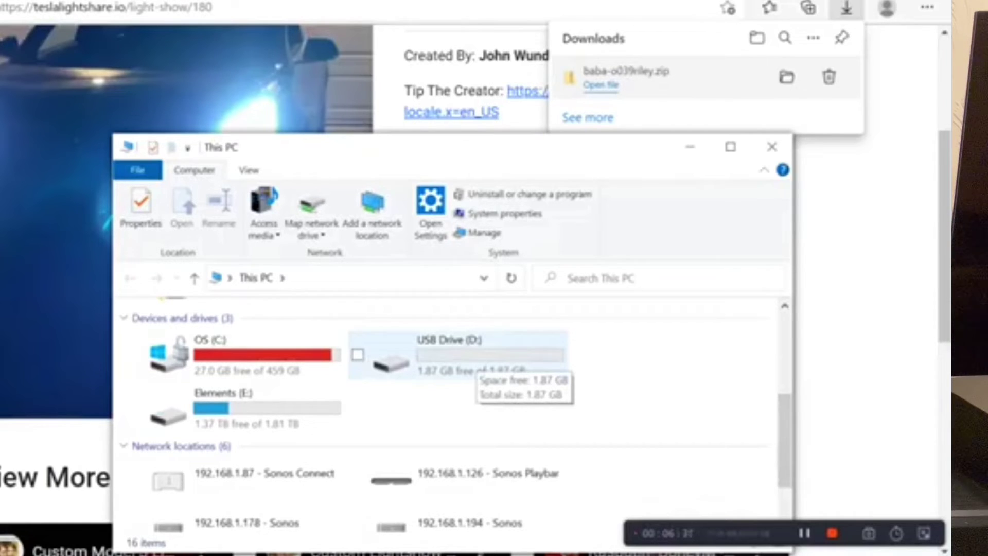
pyautogui.click(474, 360)
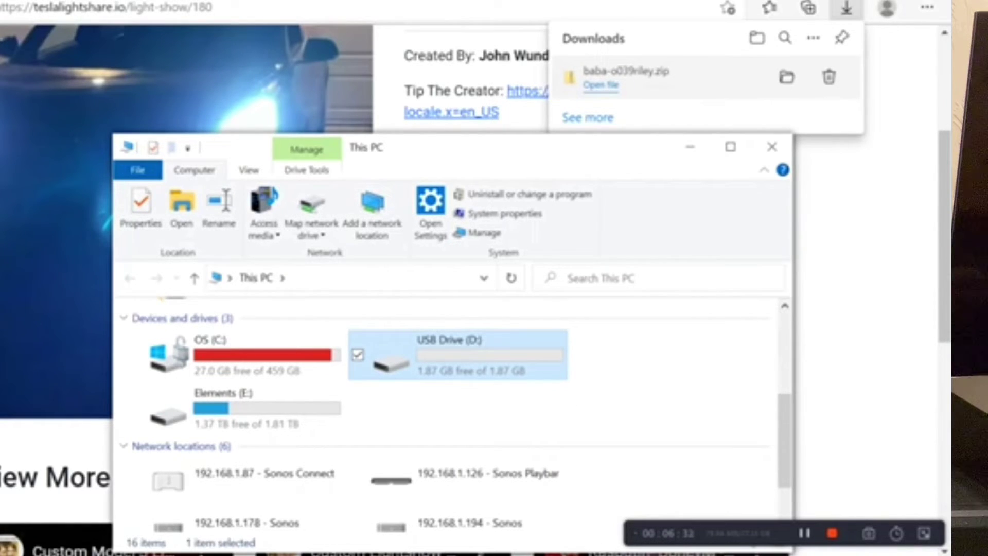
pyautogui.rightClick(476, 355)
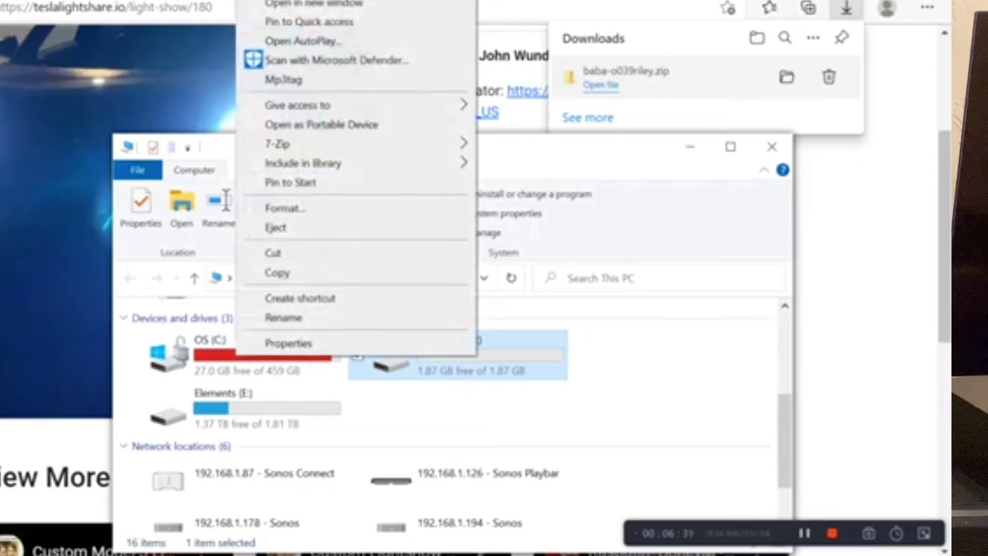
pyautogui.press('Up')
pyautogui.press('Up')
pyautogui.press('Return')
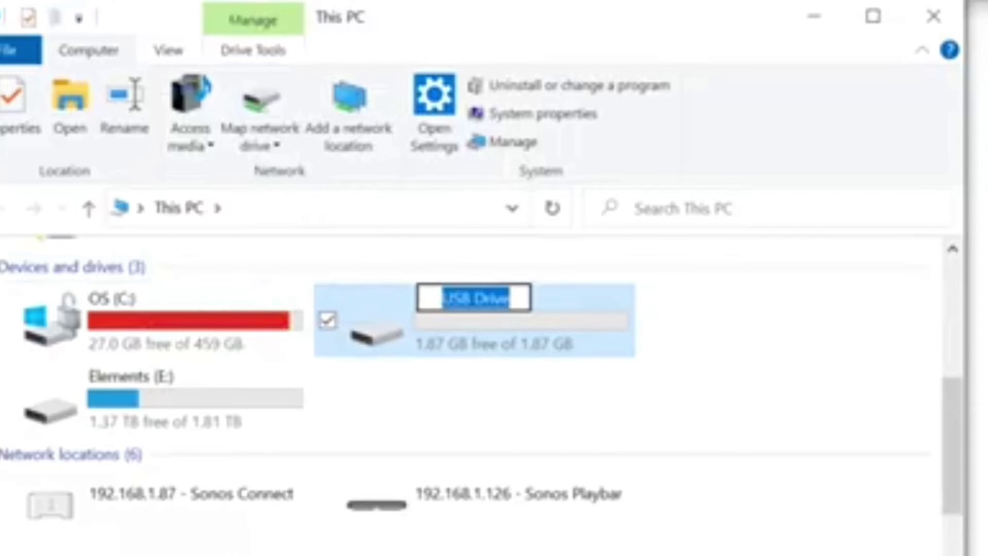
pyautogui.write('Babe')
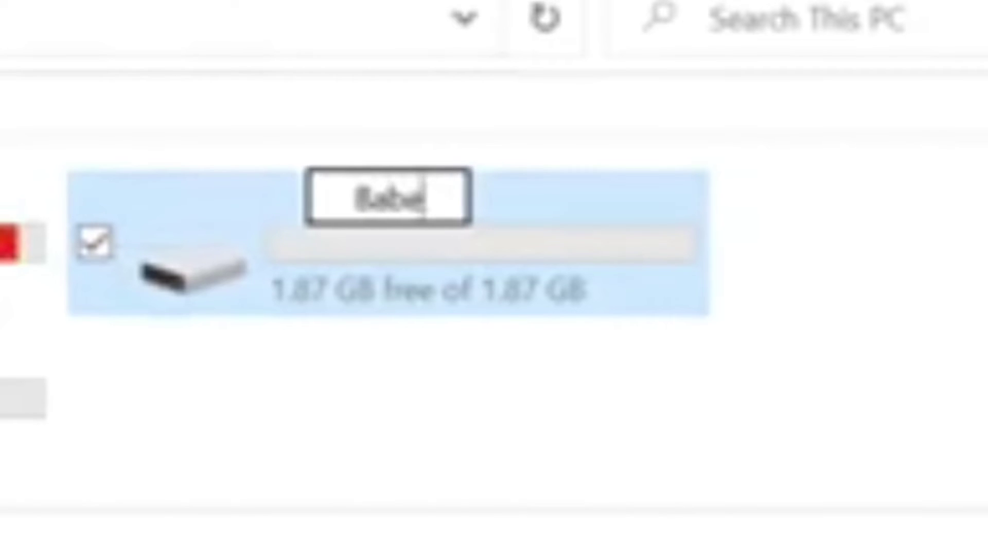
pyautogui.write(' R')
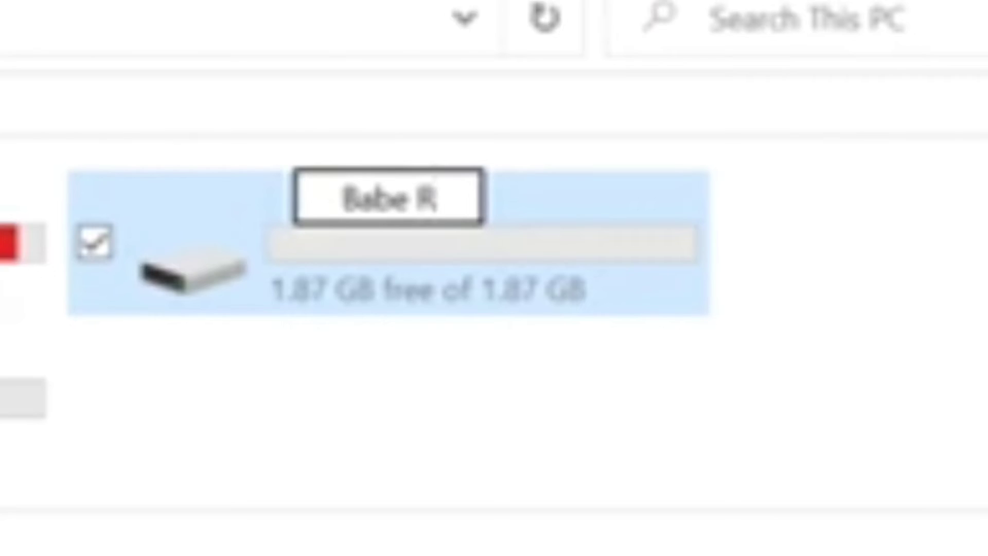
pyautogui.press('Return')
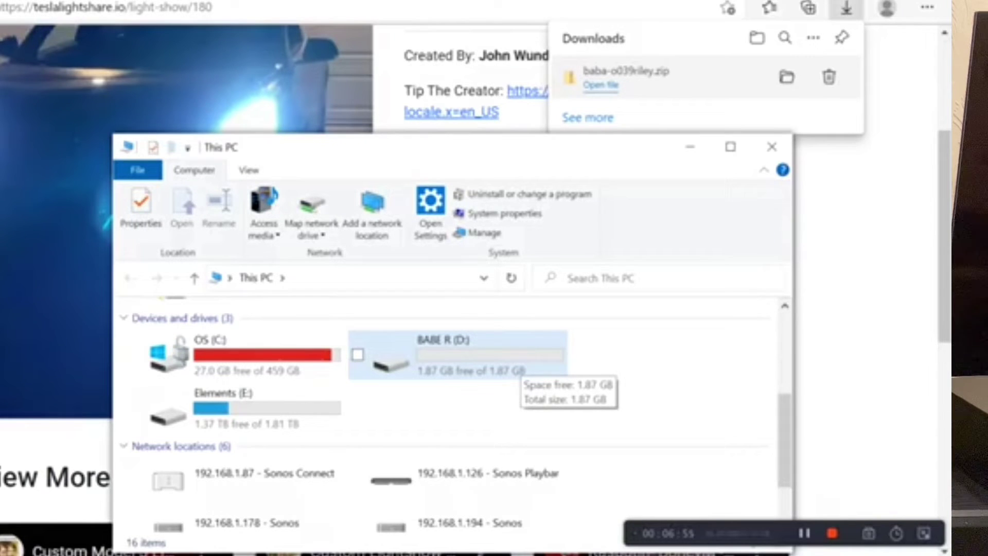
# Open the format settings for the BABE R (D:) drive and choose the FAT32 file system, keeping Quick Format enabled.
pyautogui.rightClick(517, 360)
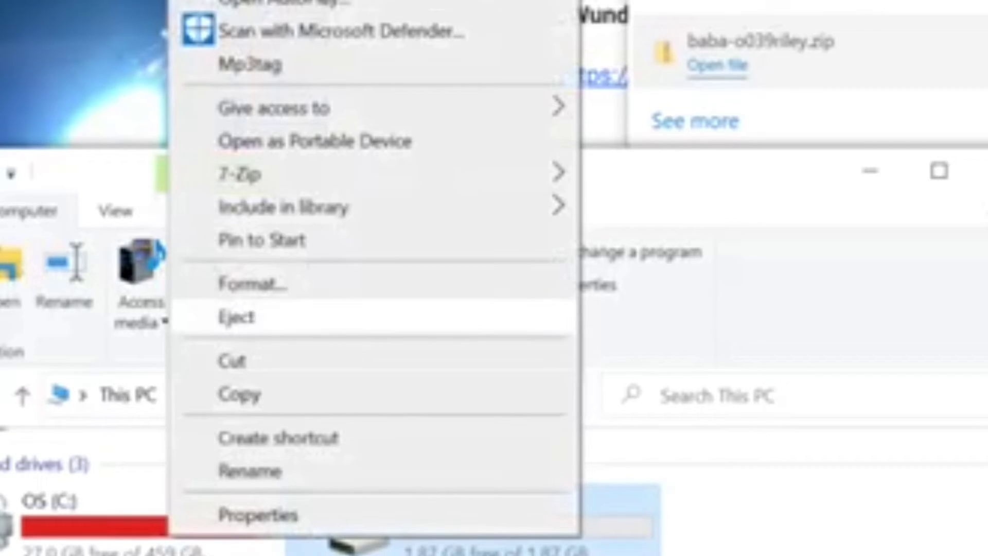
pyautogui.click(253, 284)
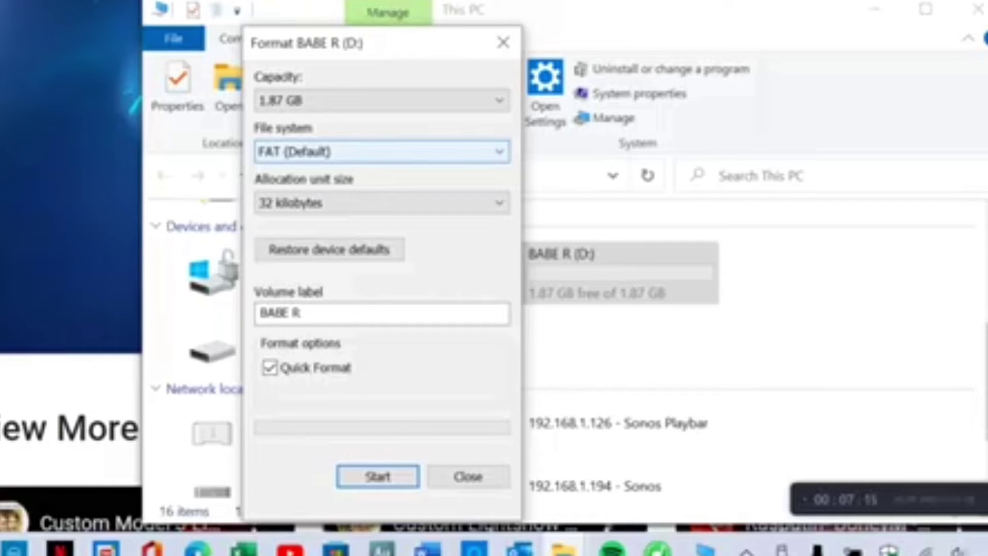
pyautogui.click(381, 152)
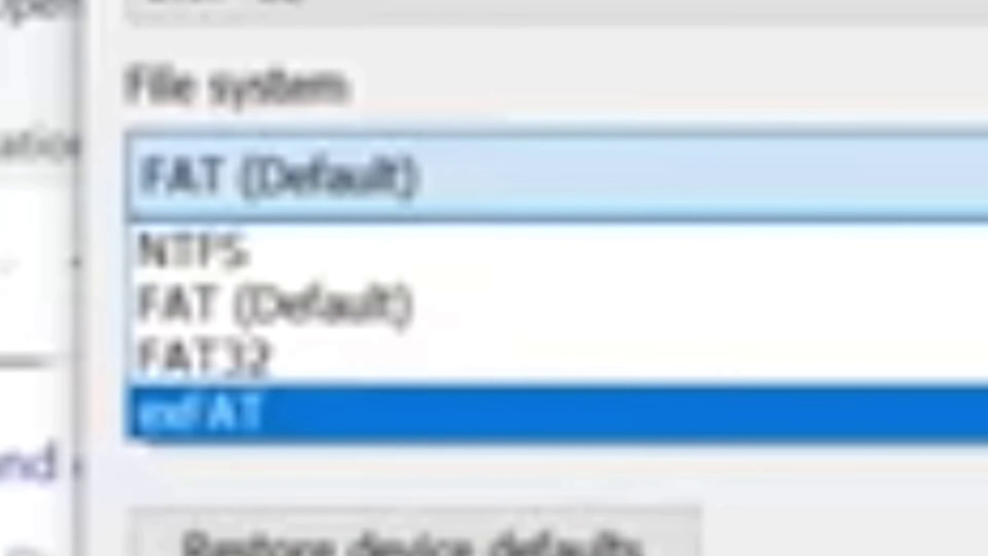
pyautogui.click(200, 356)
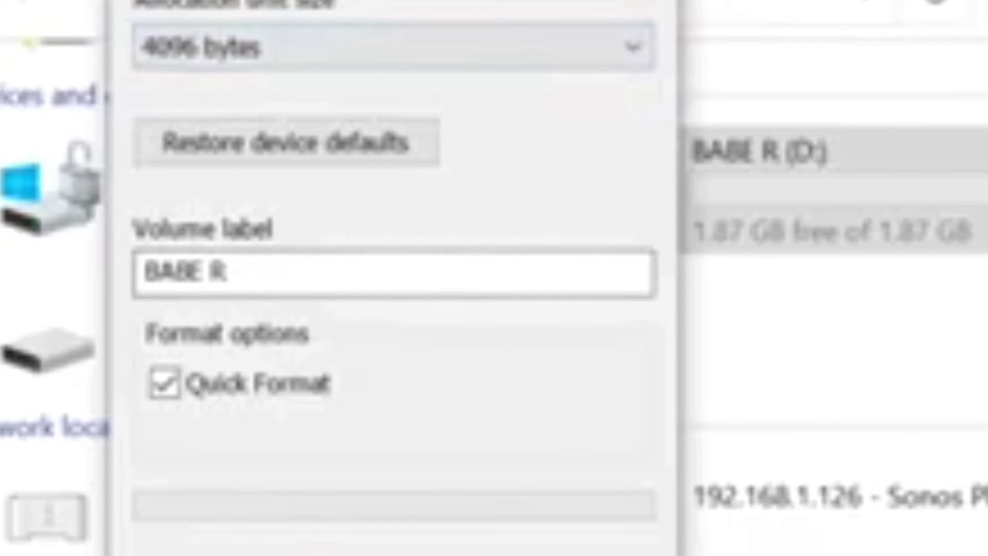
pyautogui.click(164, 382)
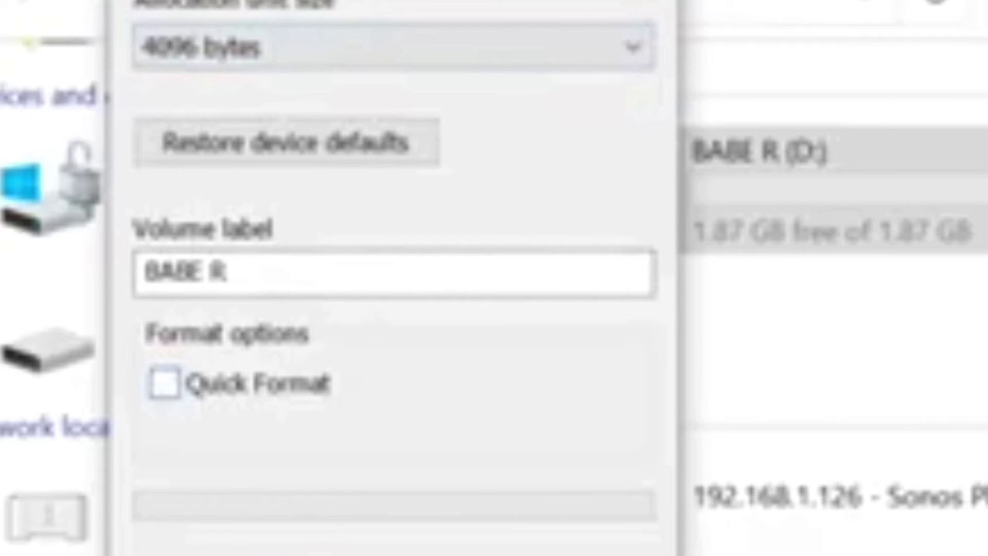
pyautogui.click(165, 382)
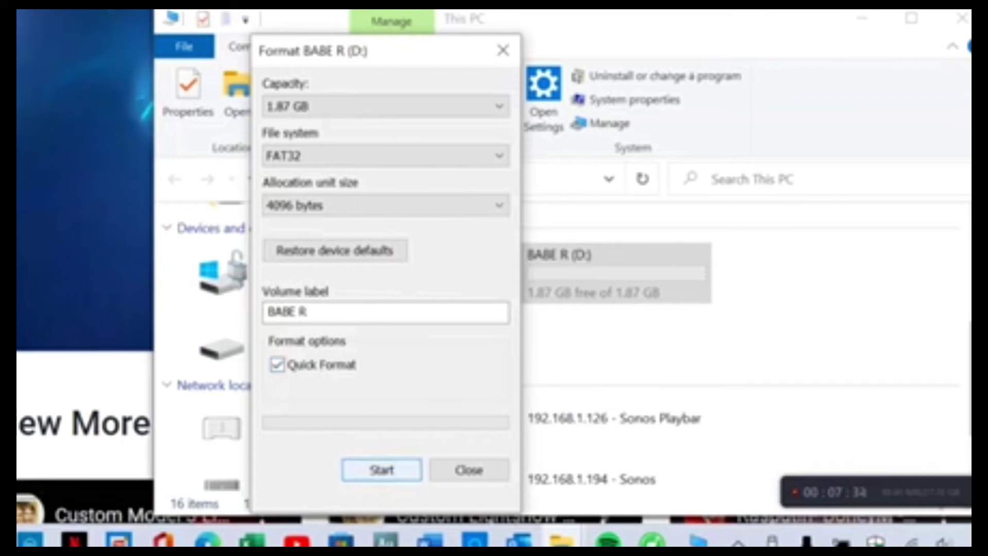
# Run the format of the BABE R (D:) drive, accept the data erasure, and close the format dialog.
pyautogui.click(381, 469)
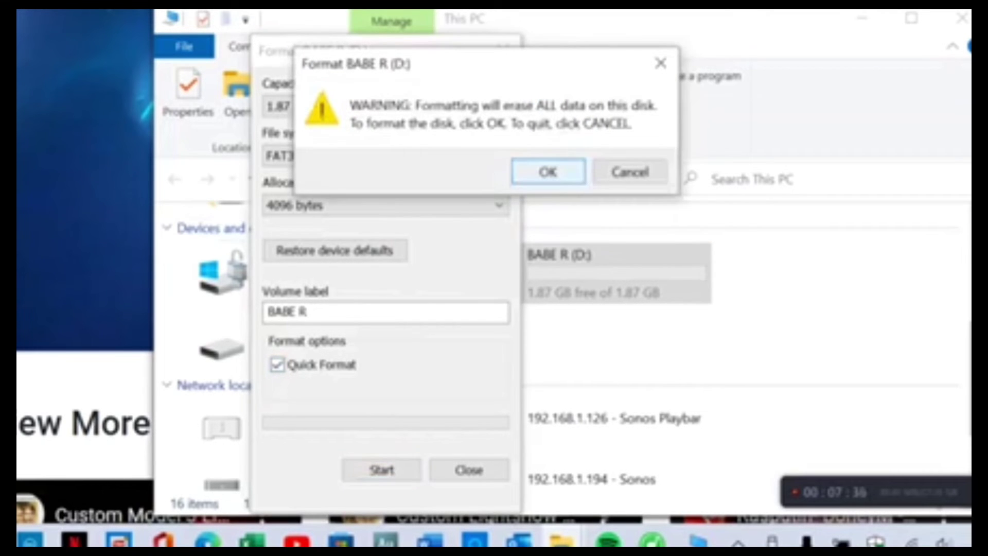
pyautogui.press('Return')
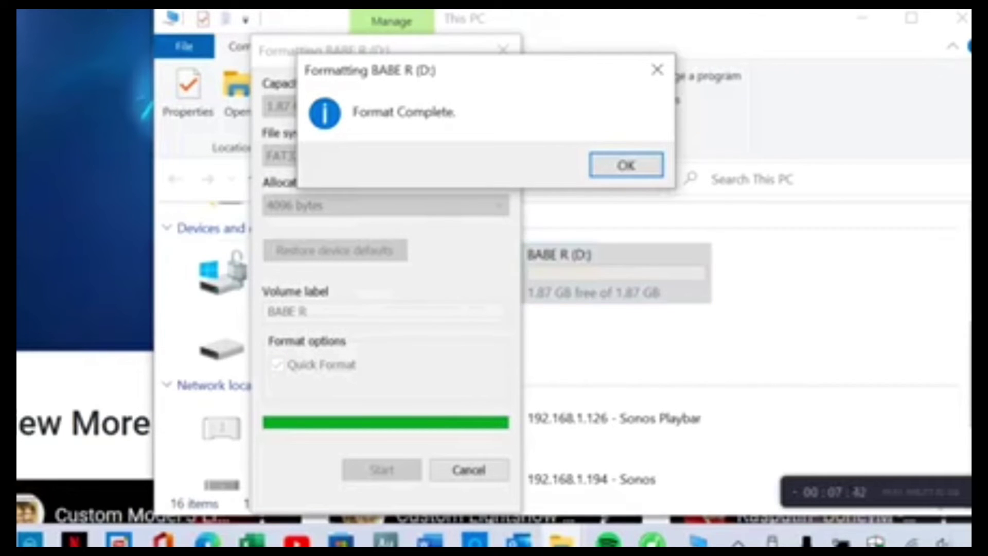
pyautogui.press('Return')
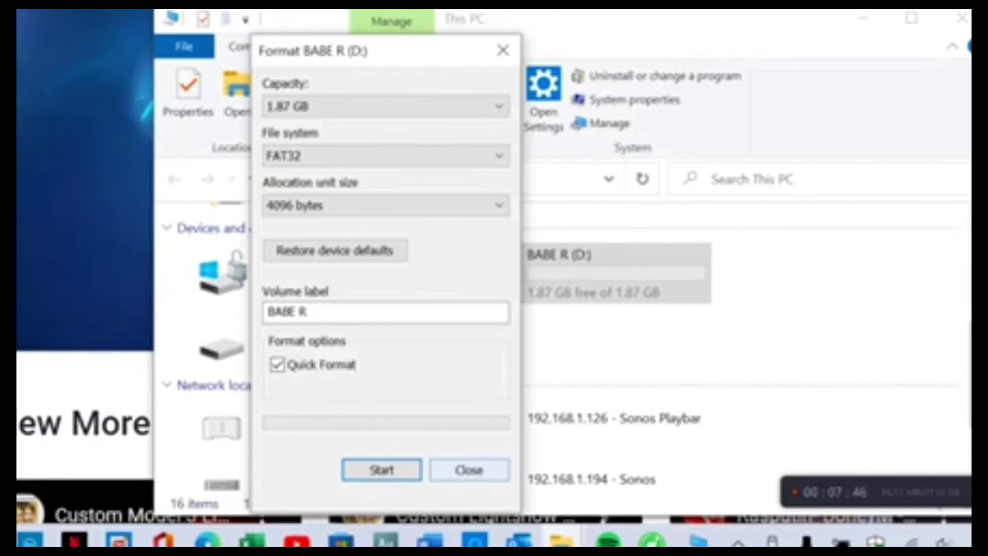
pyautogui.click(469, 469)
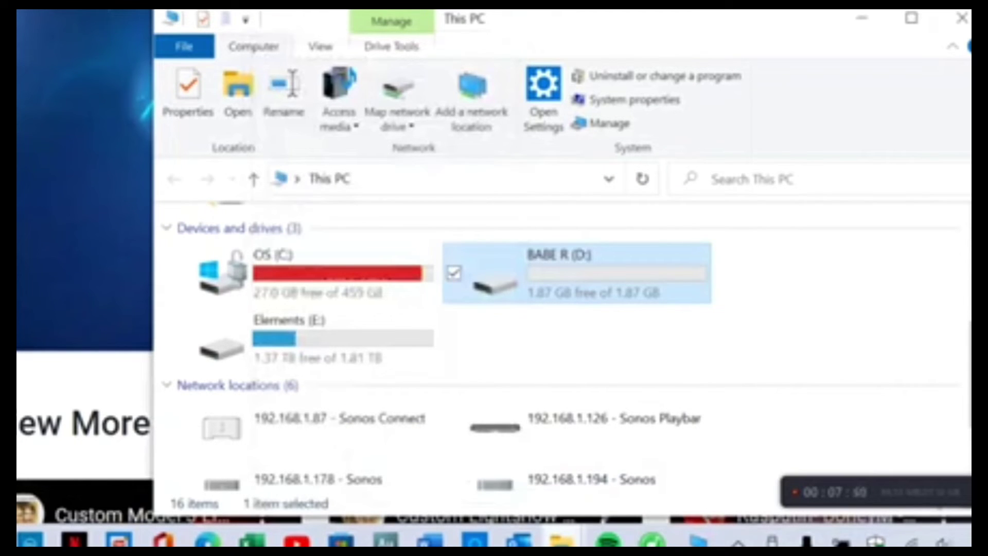
# Bring up the Baba O'Riley folder window, place it beside This PC, and copy its LightShow folder onto the BABE R (D:) drive.
pyautogui.moveTo(561, 539)
pyautogui.click(458, 448)
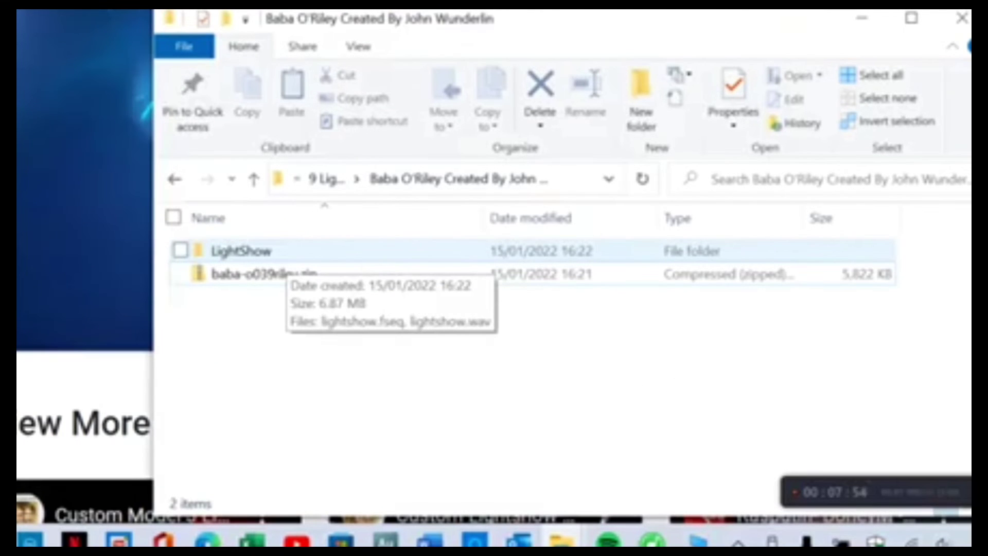
pyautogui.click(286, 251)
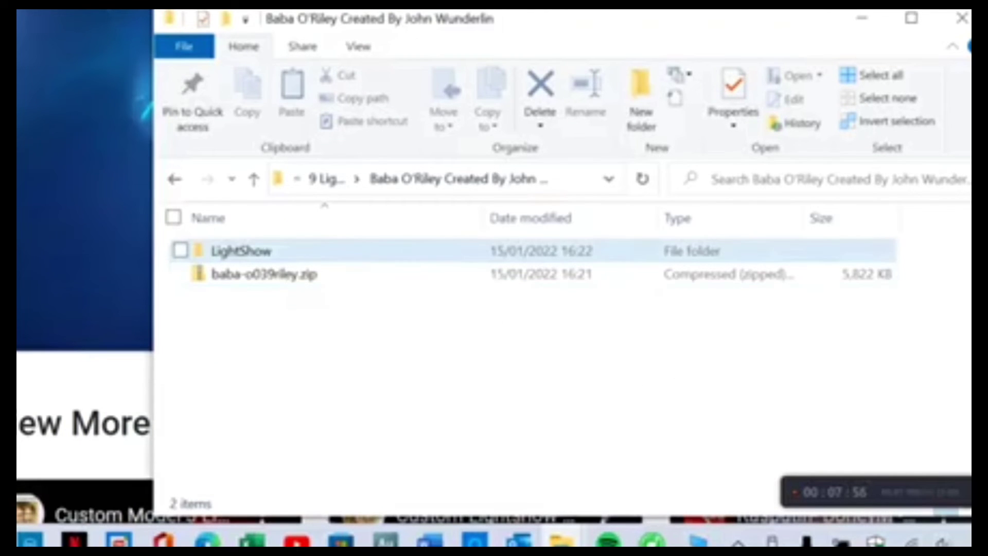
pyautogui.click(298, 253)
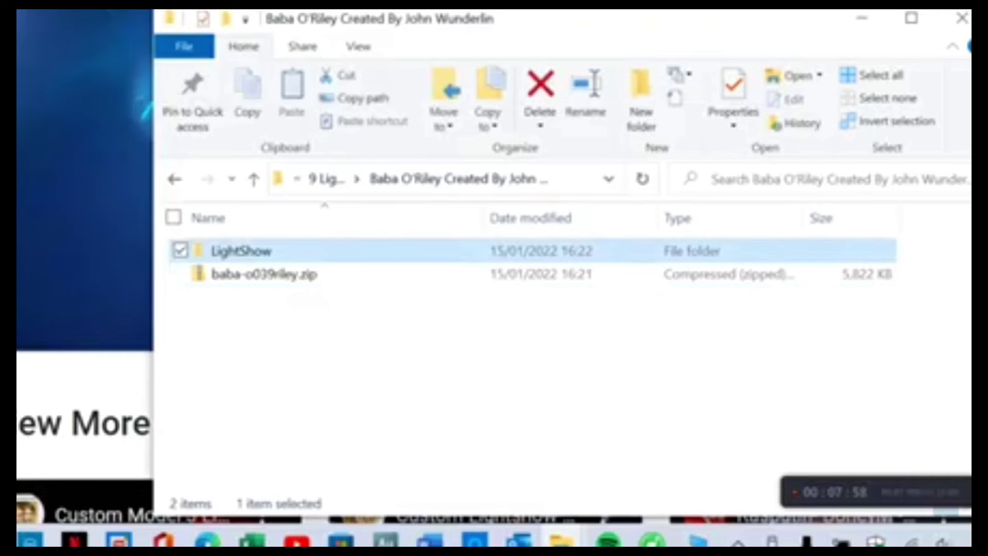
pyautogui.moveTo(808, 23); pyautogui.dragTo(940, 82)
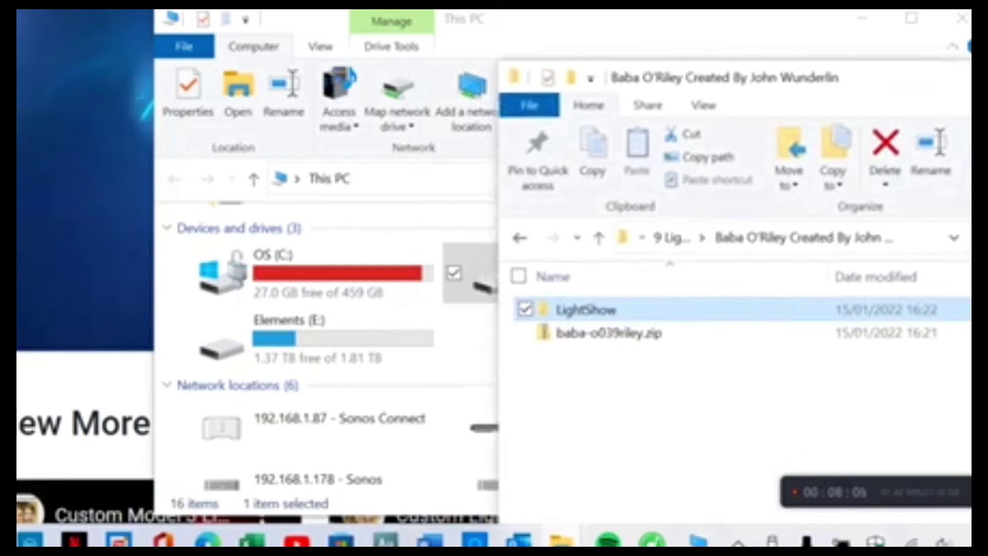
pyautogui.moveTo(641, 312); pyautogui.dragTo(473, 283)
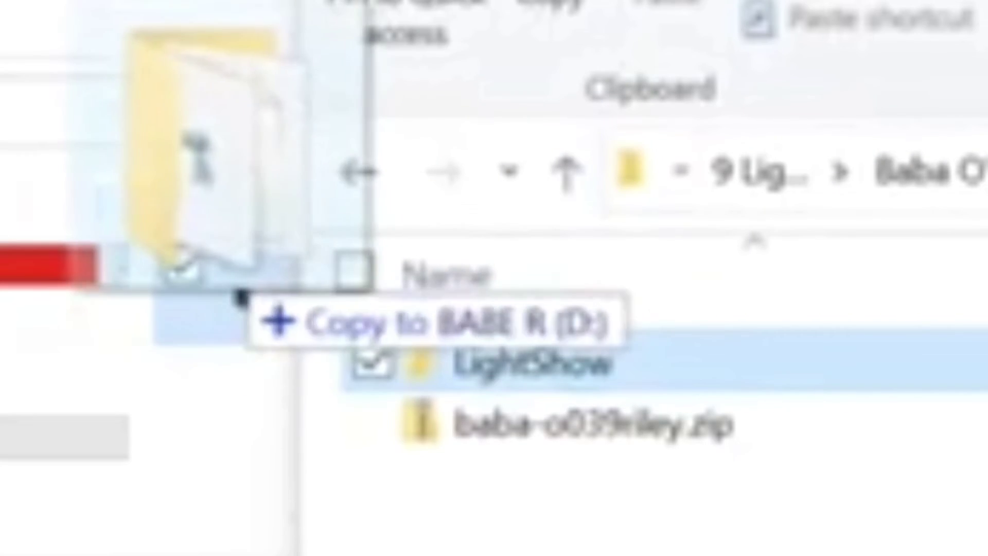
pyautogui.moveTo(241, 297); pyautogui.dragTo(241, 297)
pyautogui.moveTo(474, 284); pyautogui.dragTo(474, 283)
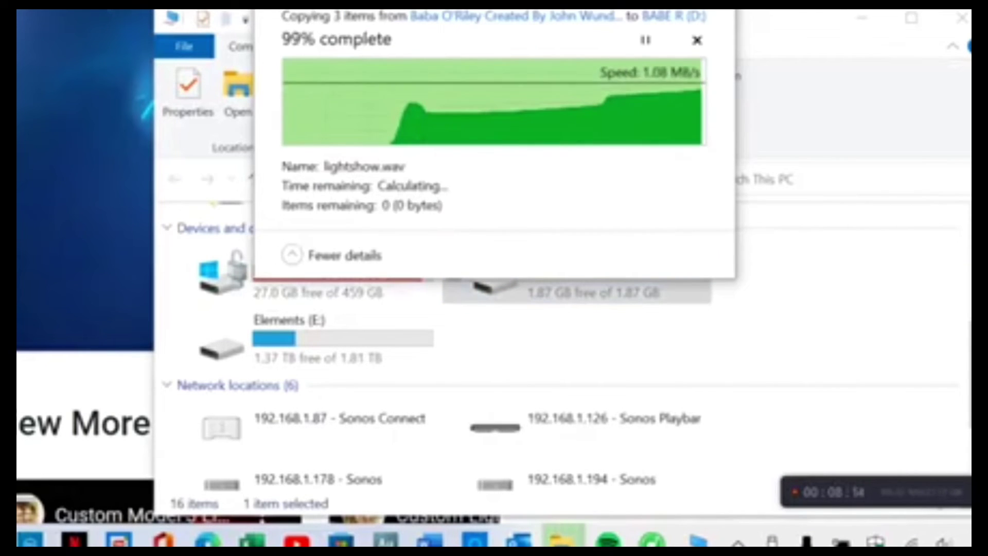
# Check the contents of the LightShow folder on the BABE R (D:) drive and return to This PC.
pyautogui.doubleClick(474, 283)
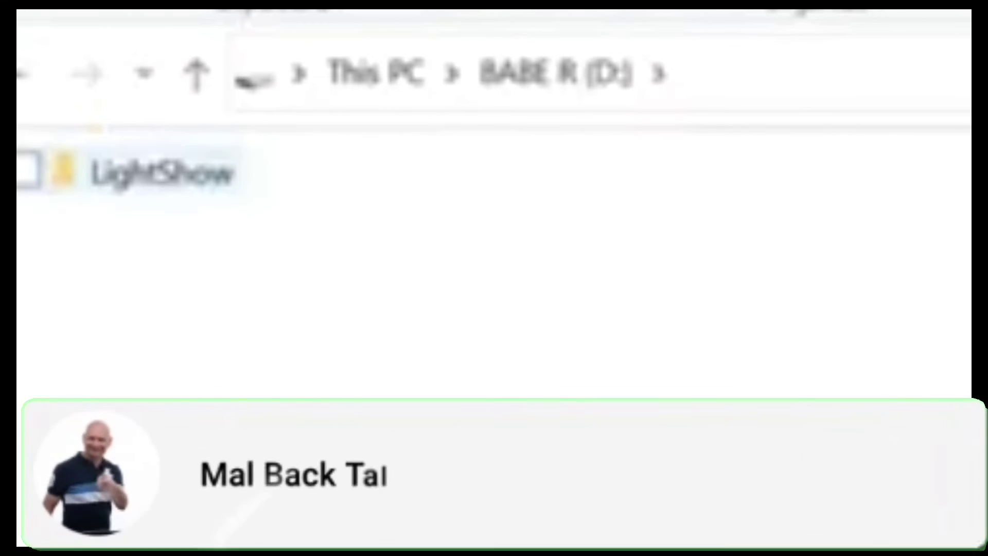
pyautogui.doubleClick(161, 172)
pyautogui.press('Down')
pyautogui.press('Up')
pyautogui.press('Down')
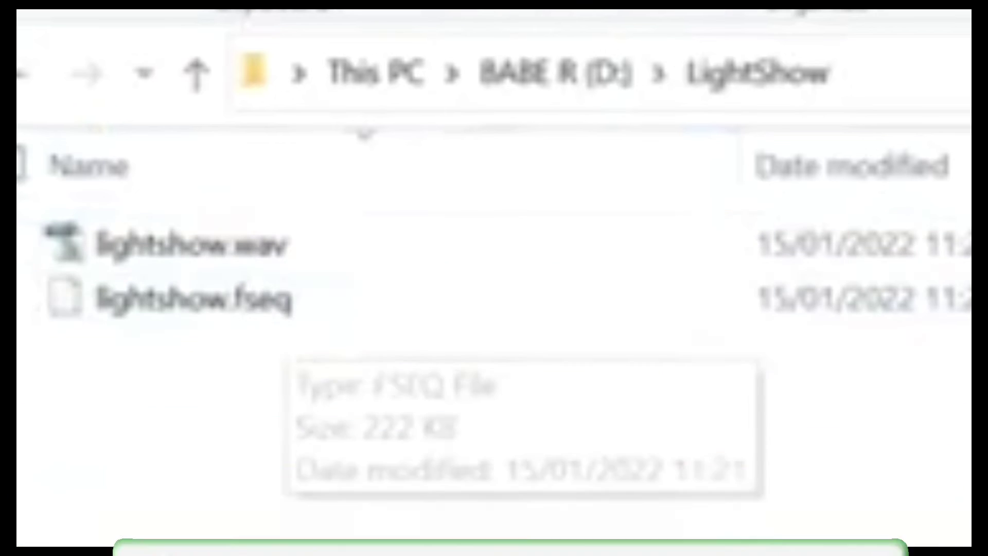
pyautogui.click(20, 74)
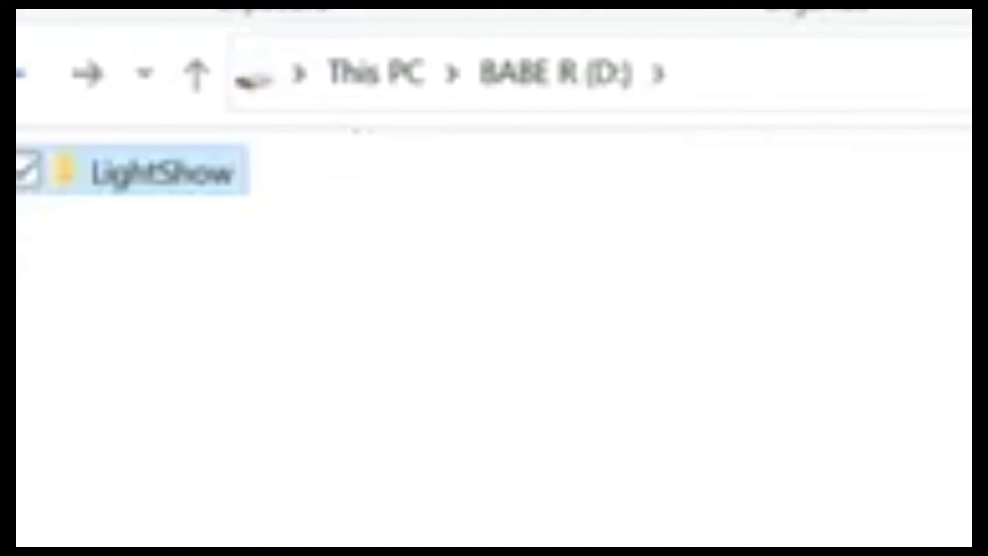
pyautogui.click(20, 73)
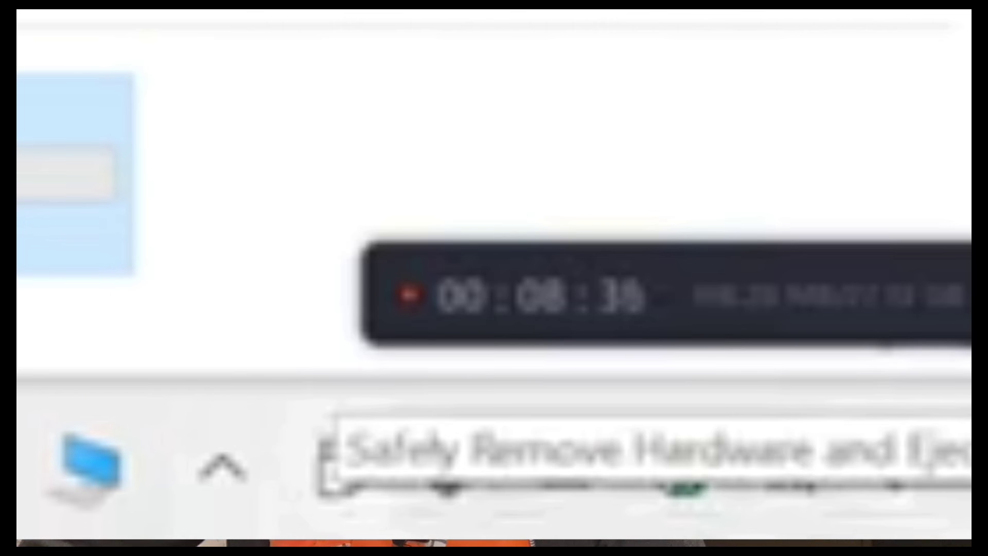
# Safely eject the UDisk USB drive, BABE R (D:).
pyautogui.click(335, 467)
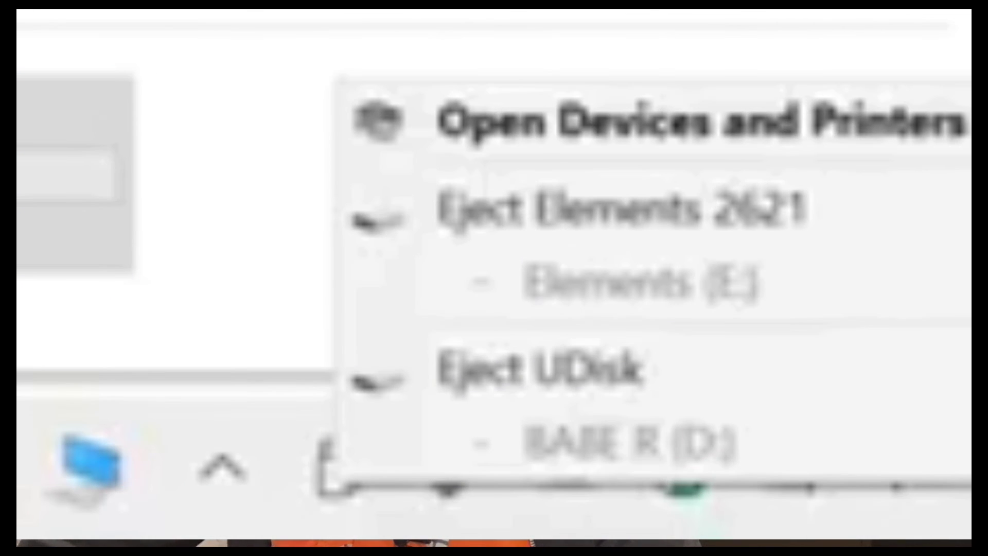
pyautogui.click(540, 368)
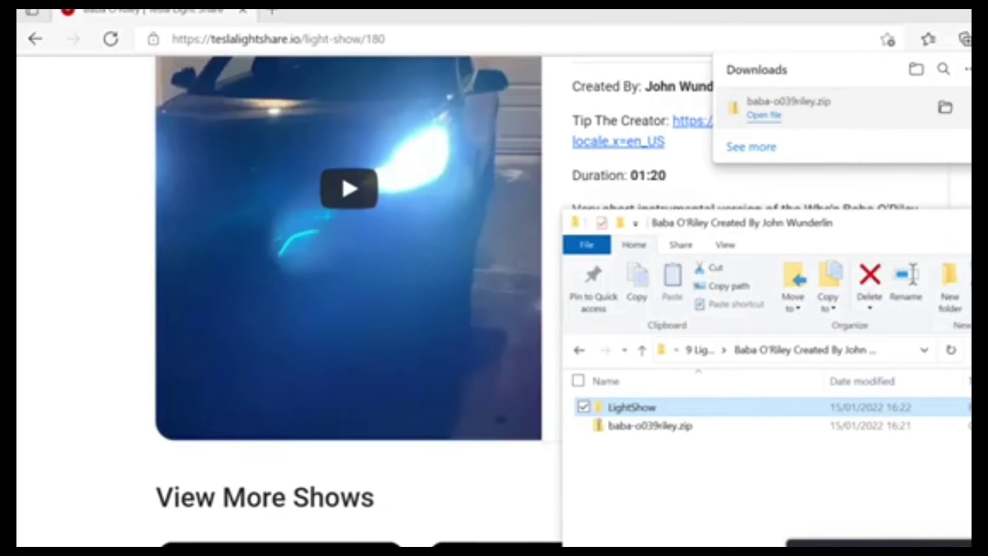
# Move the Baba O'Riley folder window clear of the separate downloads, then download the FSEQ file and copy it into that folder.
pyautogui.moveTo(895, 232); pyautogui.dragTo(333, 166)
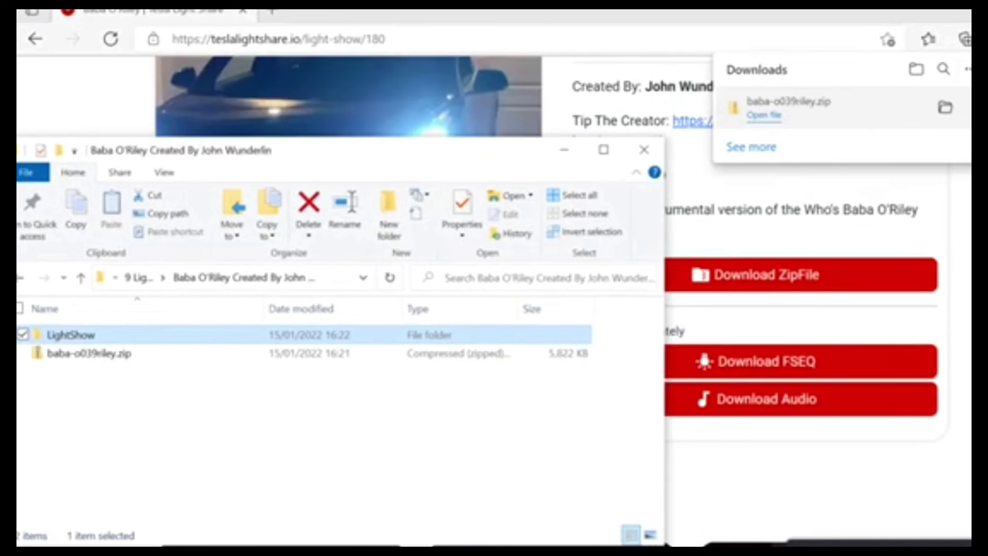
pyautogui.click(699, 346)
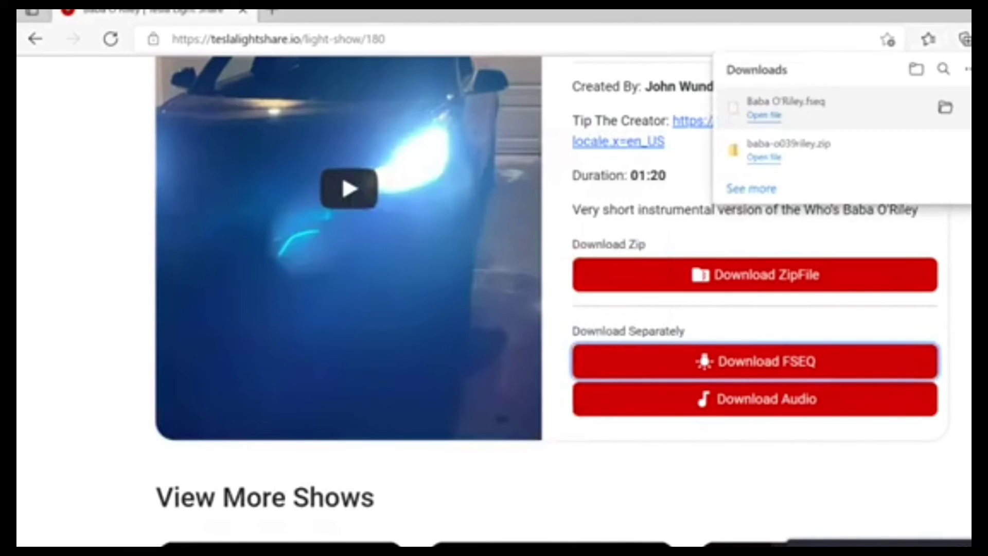
pyautogui.moveTo(785, 106); pyautogui.dragTo(646, 537)
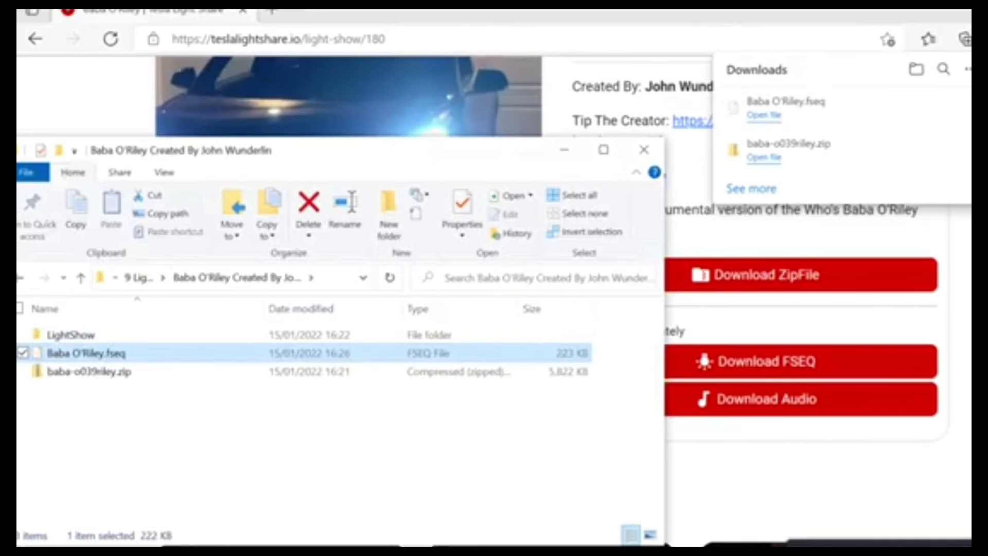
# Download the light show's audio file separately and copy Baba O'Riley.wav into the Baba O'Riley folder.
pyautogui.click(755, 399)
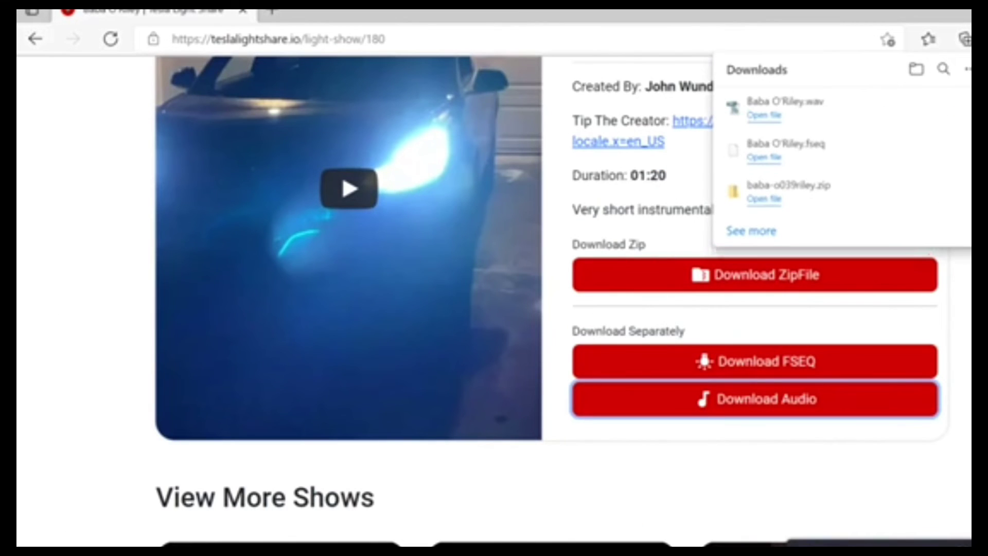
pyautogui.moveTo(772, 108); pyautogui.dragTo(674, 478)
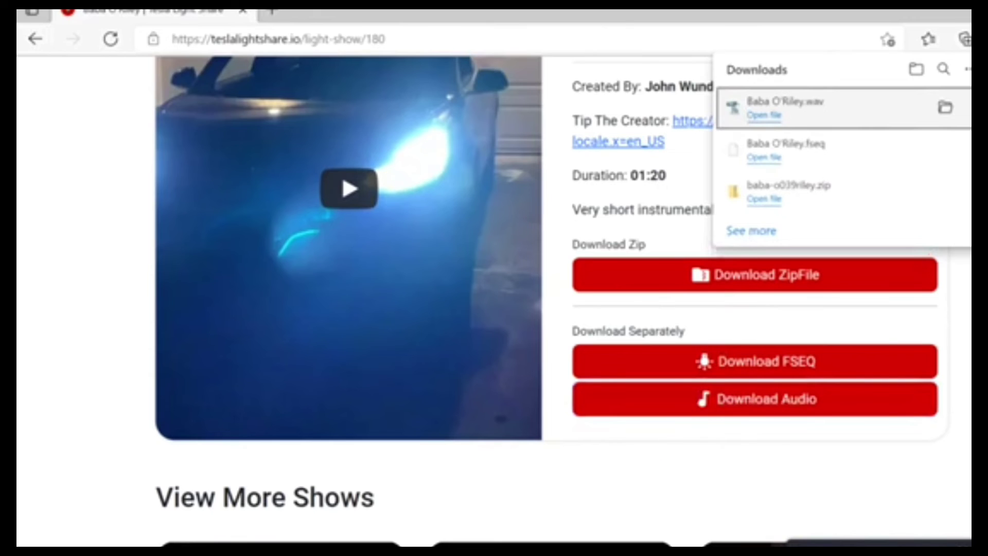
pyautogui.moveTo(494, 547); pyautogui.dragTo(417, 450)
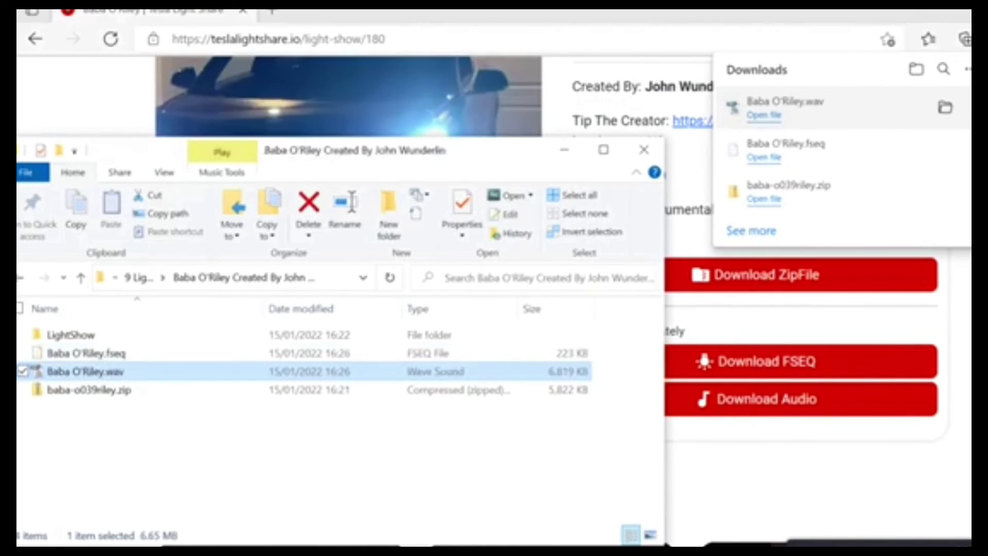